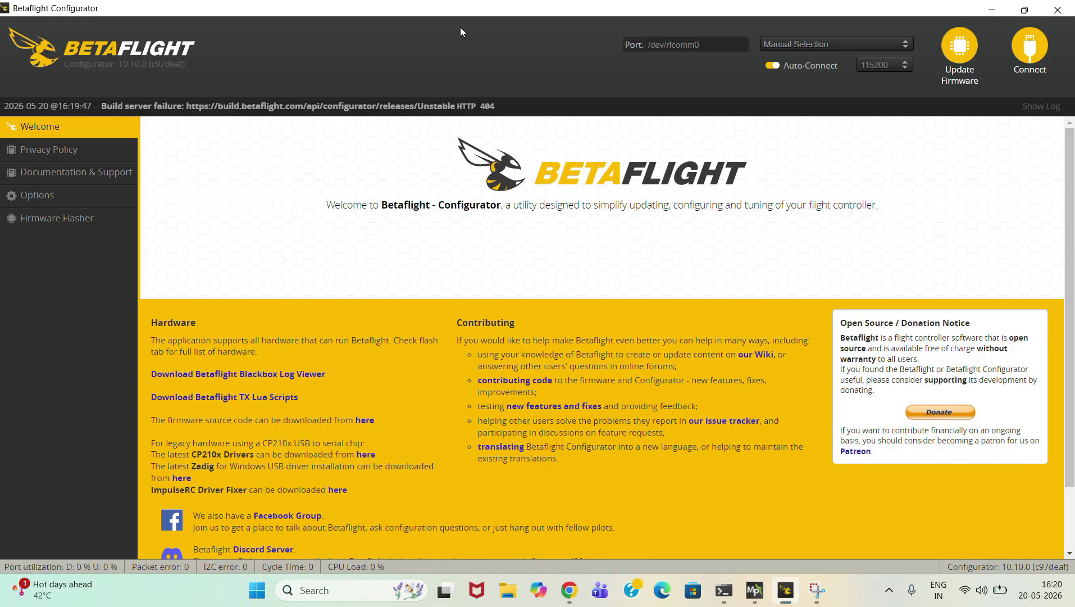
Step: Try to connect the flight controller in Betaflight Configurator and close the program
left_click(1031, 64)
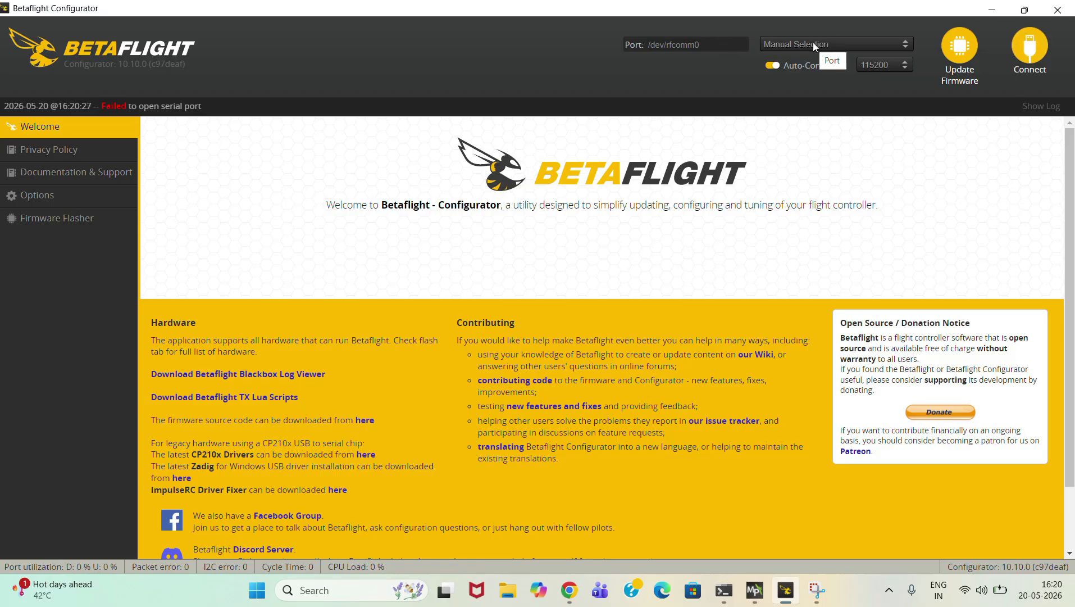
left_click(1058, 10)
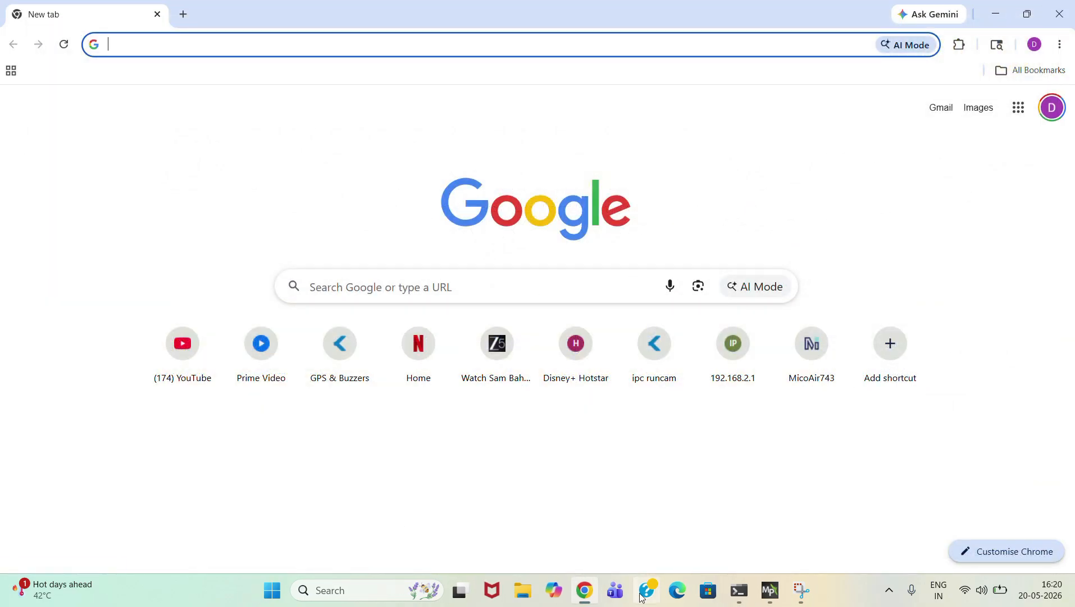
Step: Close the extra Mission Planner window and minimise the remaining browser and Mission Planner windows to reach the desktop
left_click(998, 15)
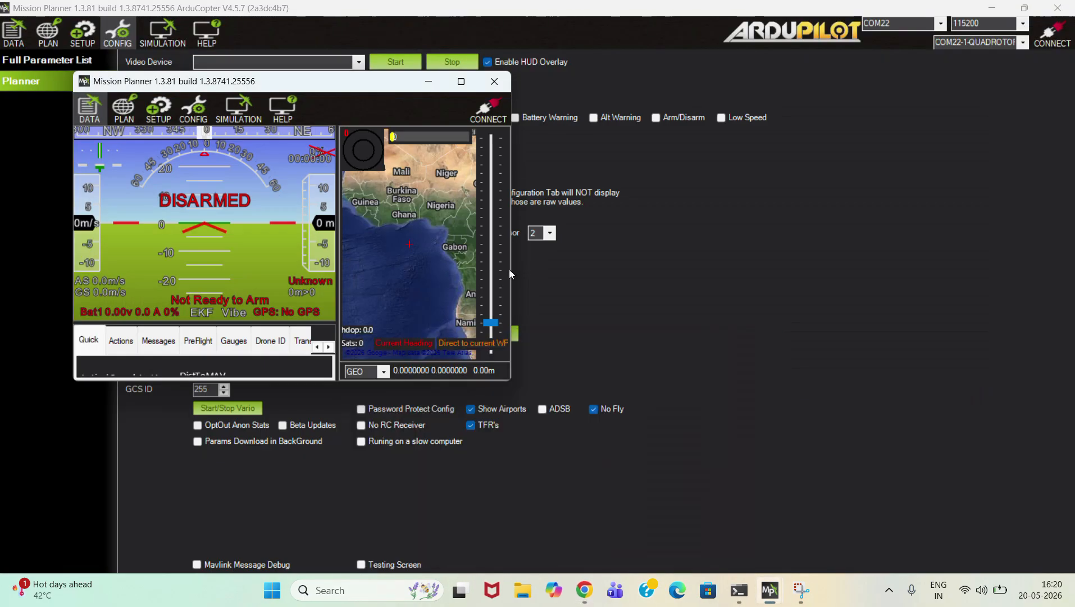
left_click(492, 83)
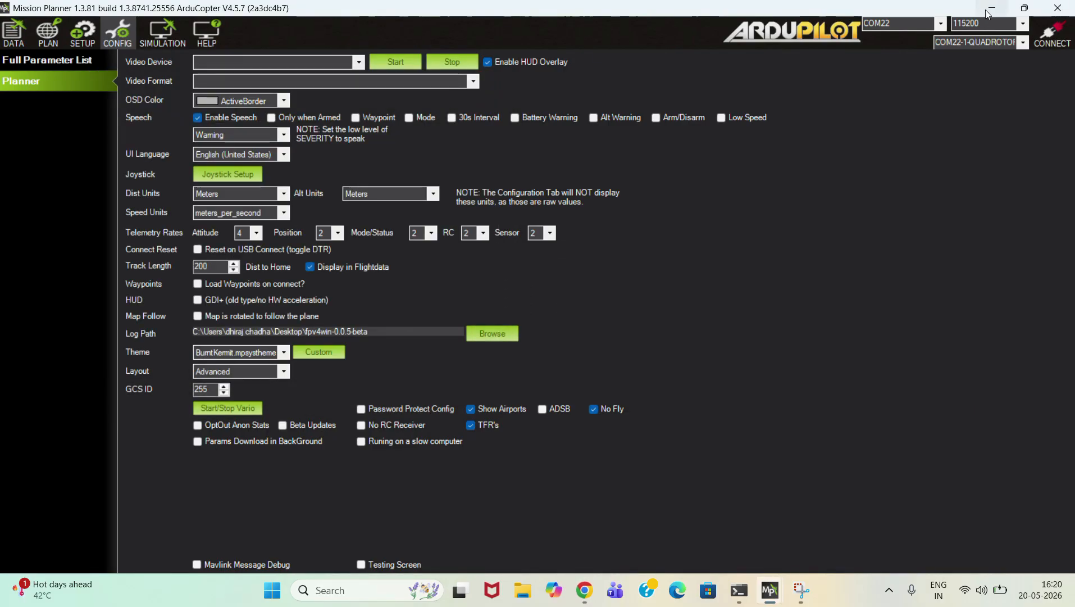
left_click(991, 8)
Step: Launch INAV Configurator, try to connect the flight controller, and close the program
double_click(124, 303)
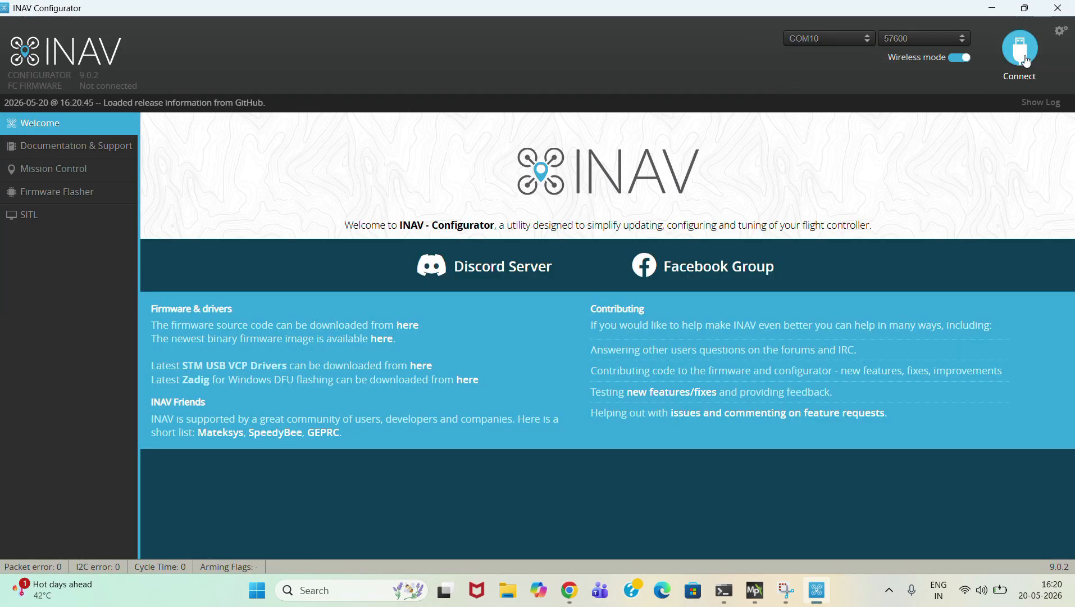
left_click(1028, 61)
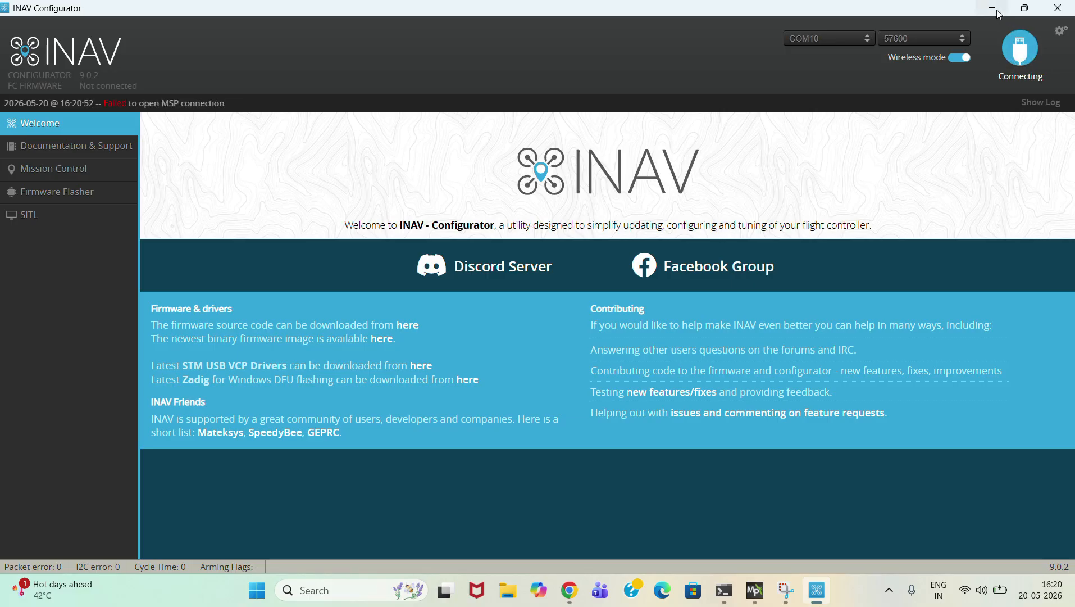
left_click(1059, 8)
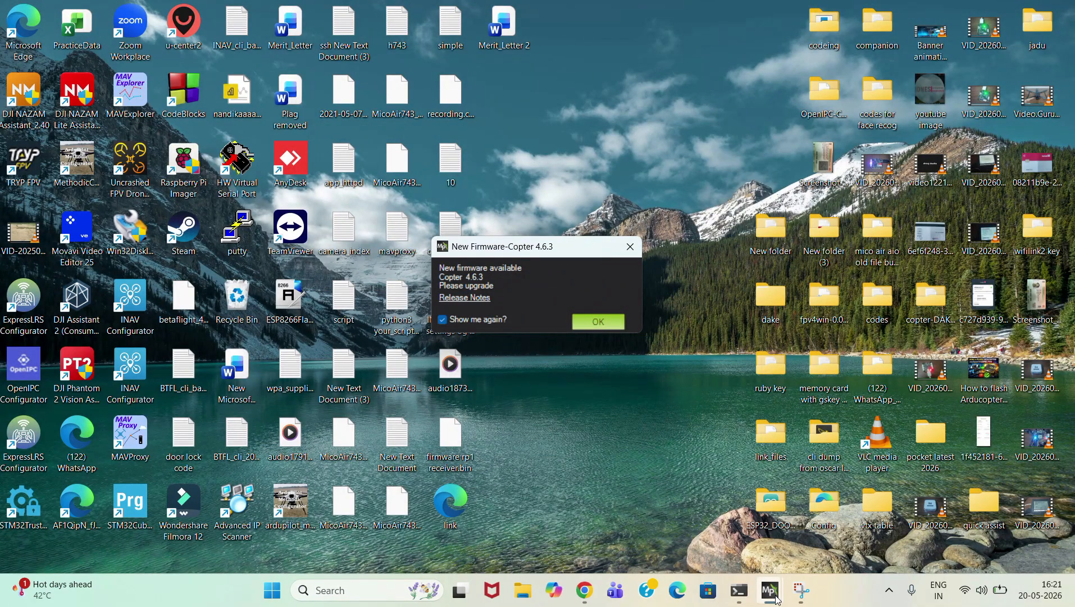
Step: Switch to the main Mission Planner window and show its flight data screen
mouse_move(777, 599)
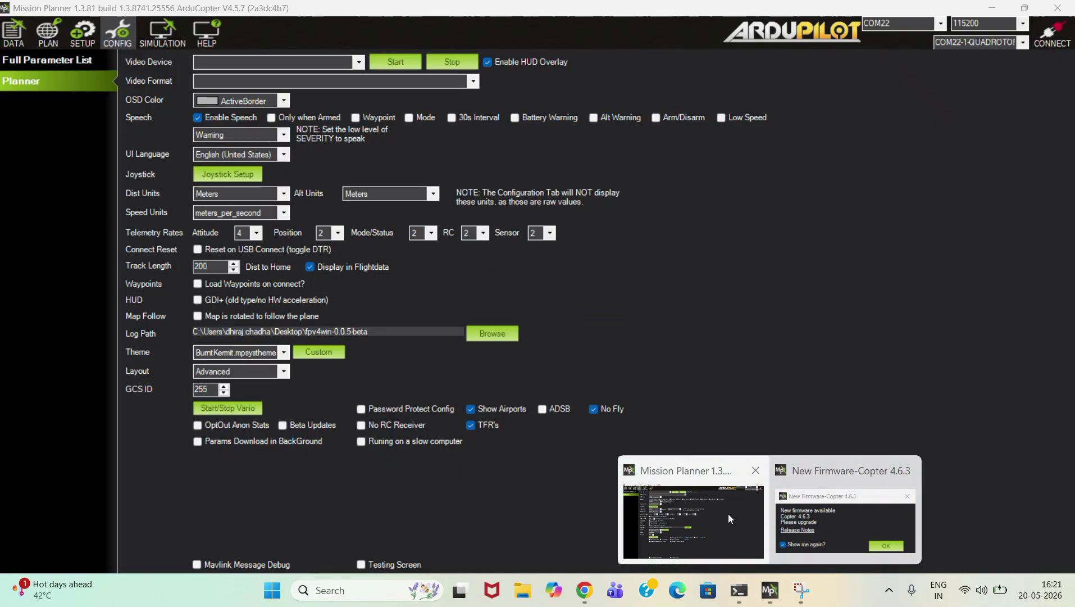
left_click(728, 514)
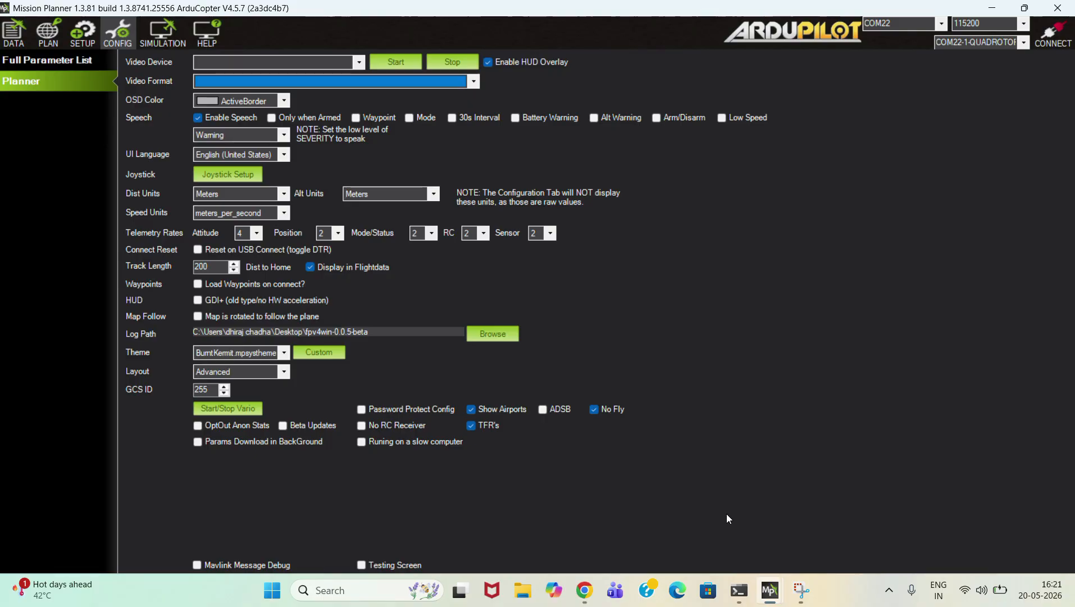
left_click(15, 35)
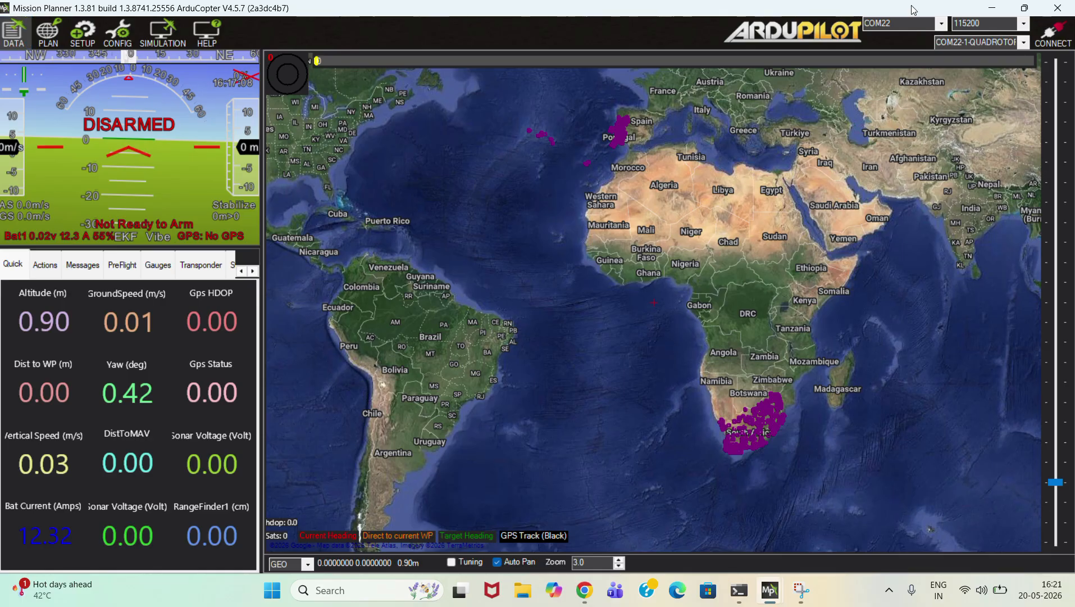
Step: Try to connect to the flight controller through the COM10 Bluetooth serial port
left_click(941, 24)
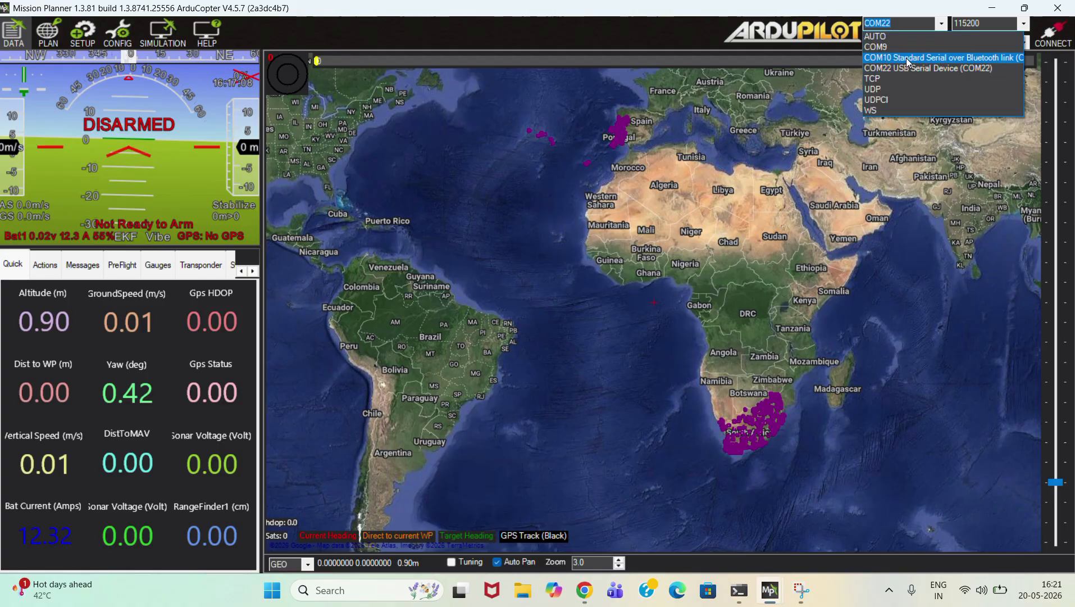
left_click(909, 59)
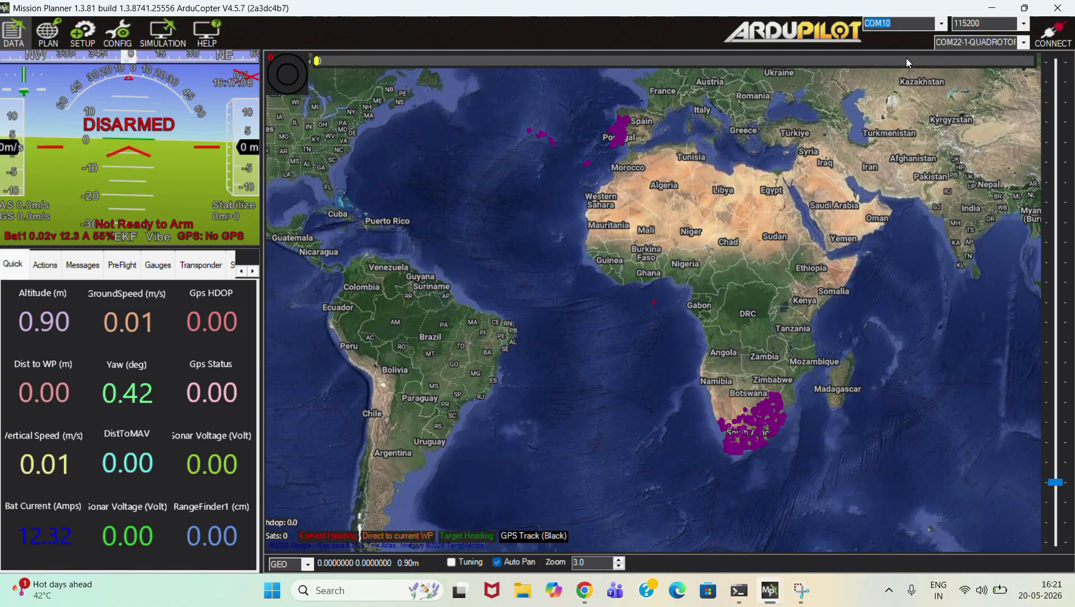
left_click(1051, 45)
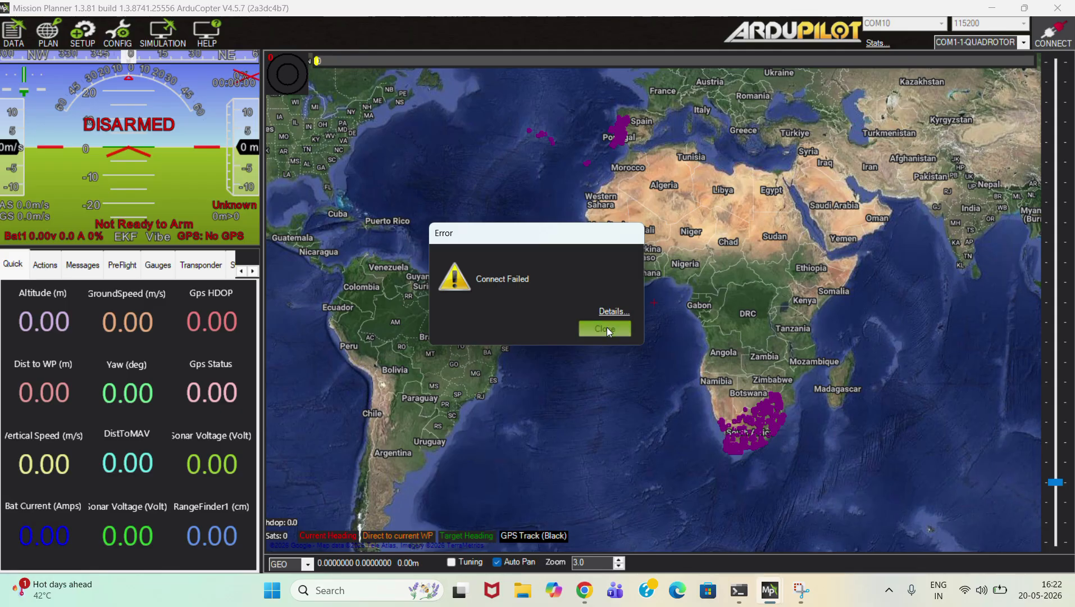
left_click(608, 326)
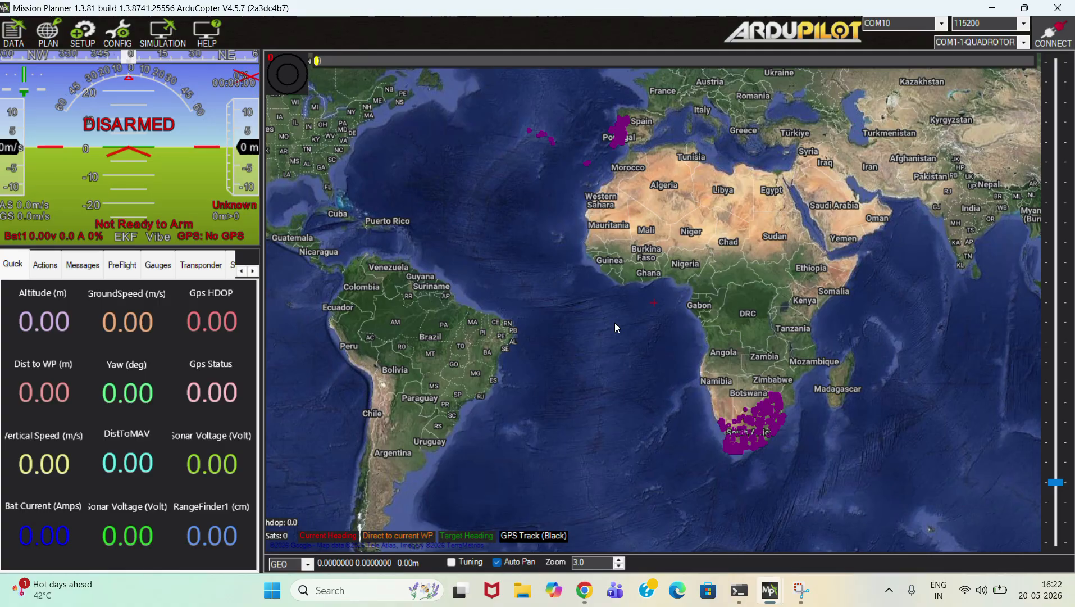
Step: Connect to the flight controller through the COM22 USB Serial Device port and dismiss the new-firmware notice
left_click(942, 24)
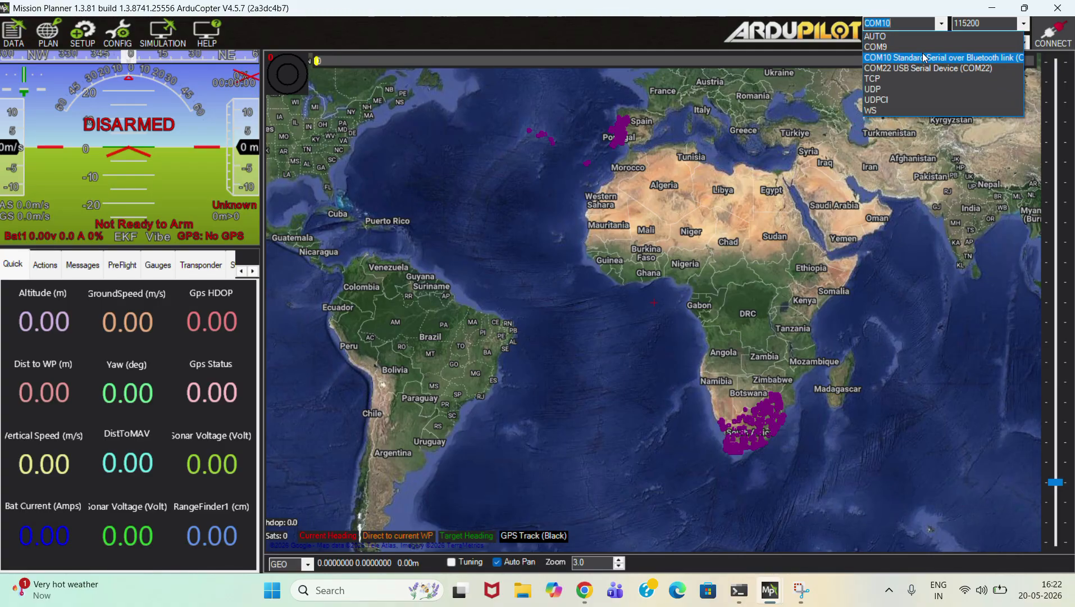
left_click(943, 26)
left_click(942, 28)
left_click(922, 69)
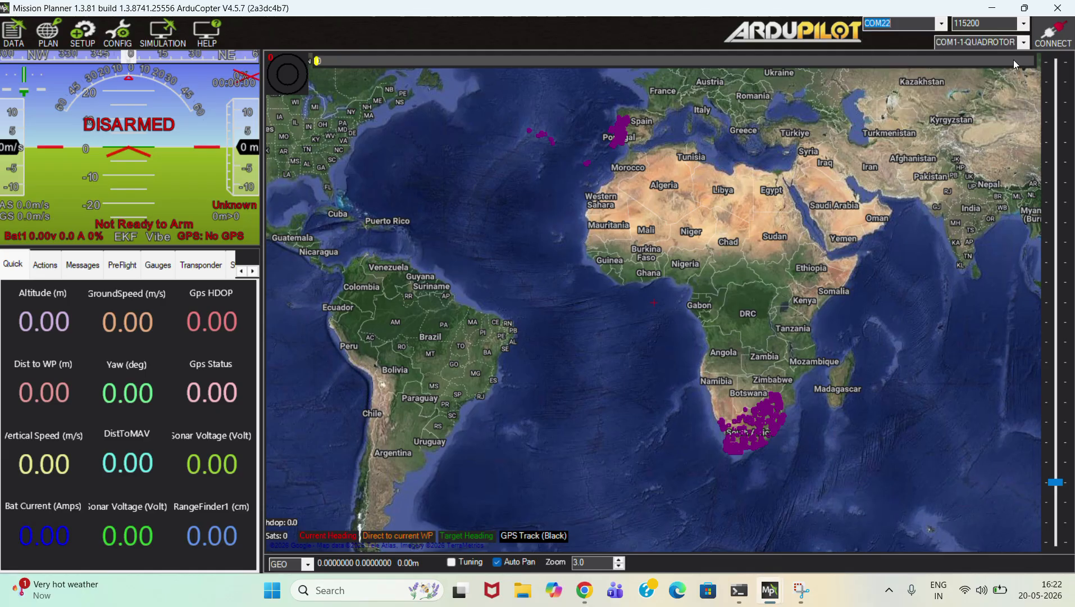
left_click(1041, 51)
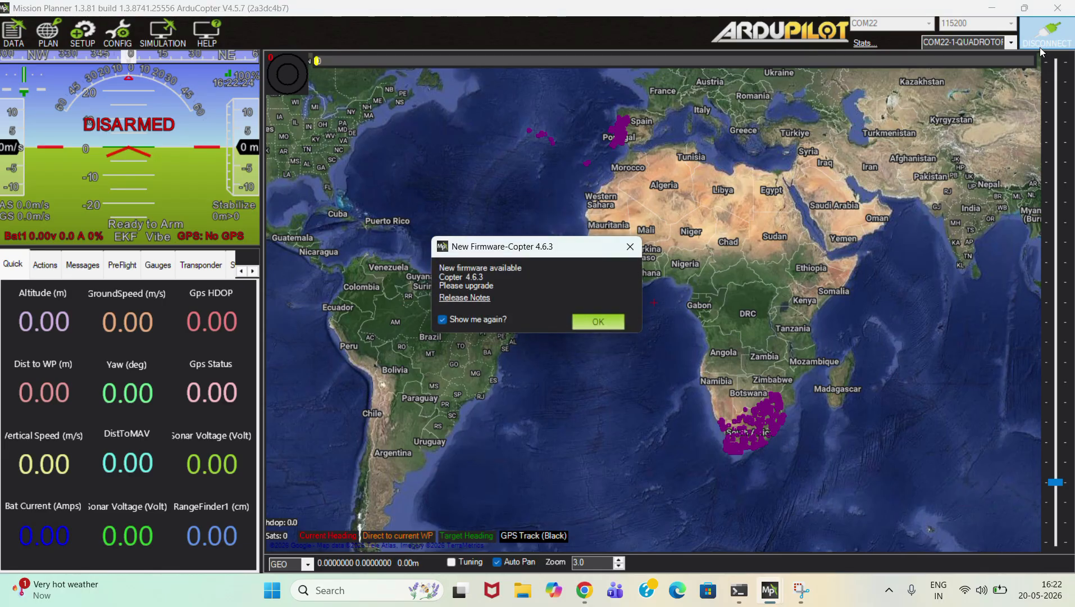
left_click(630, 247)
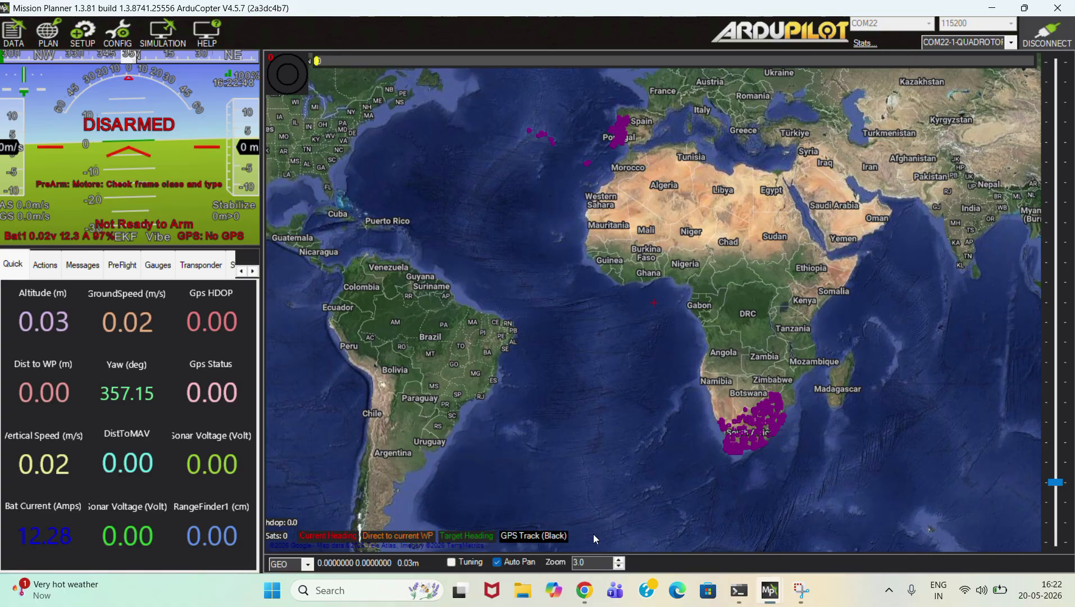
Step: Switch to Chrome, search for "arducopter firmware download" and open the Copter folder of the ArduPilot firmware site
left_click(585, 591)
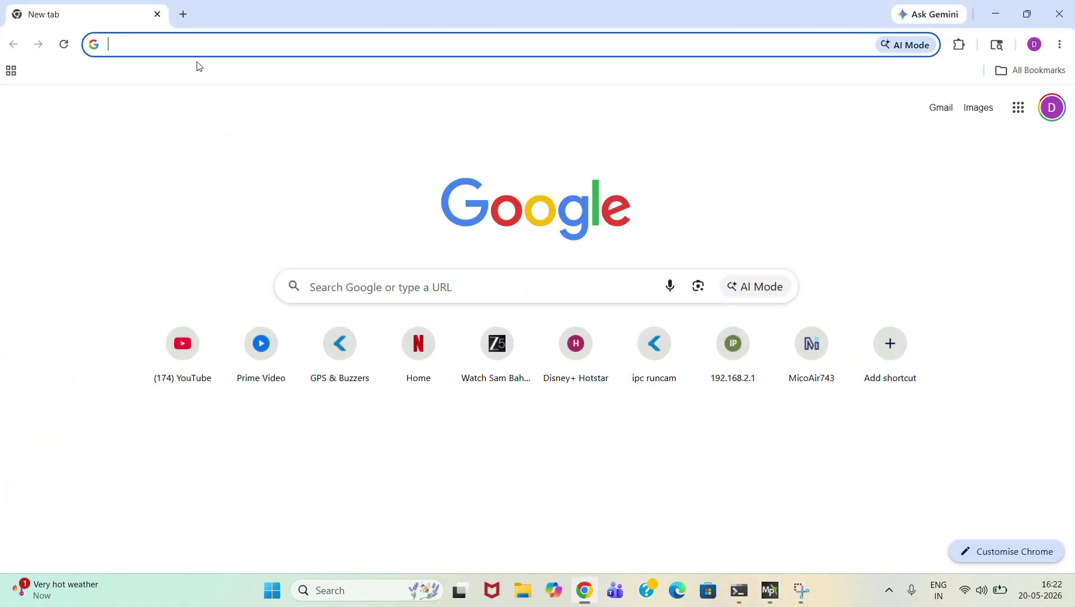
type("ardu")
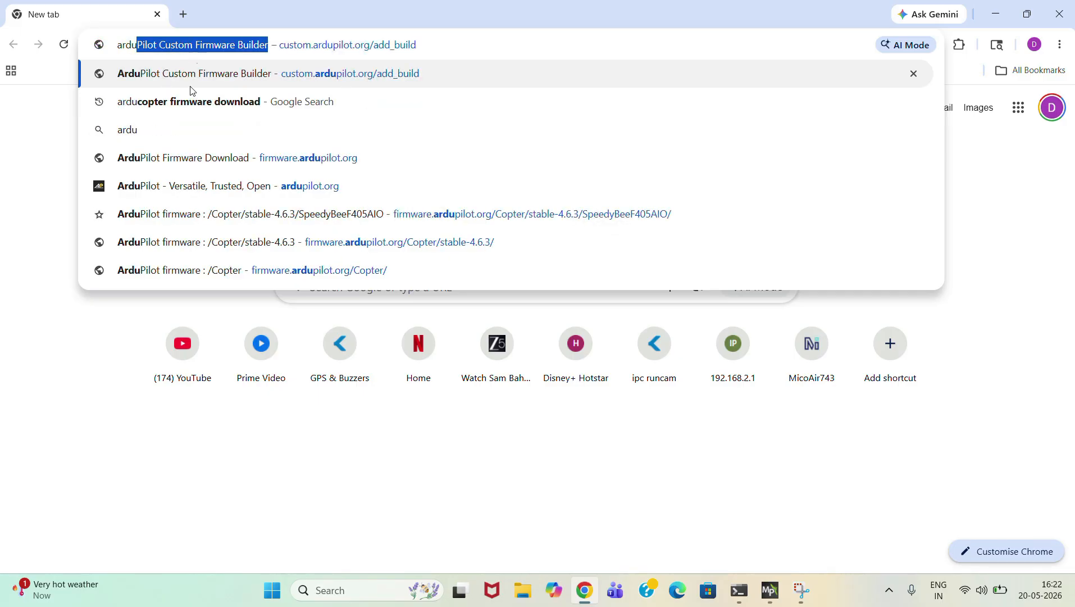
key("Down")
key("Return")
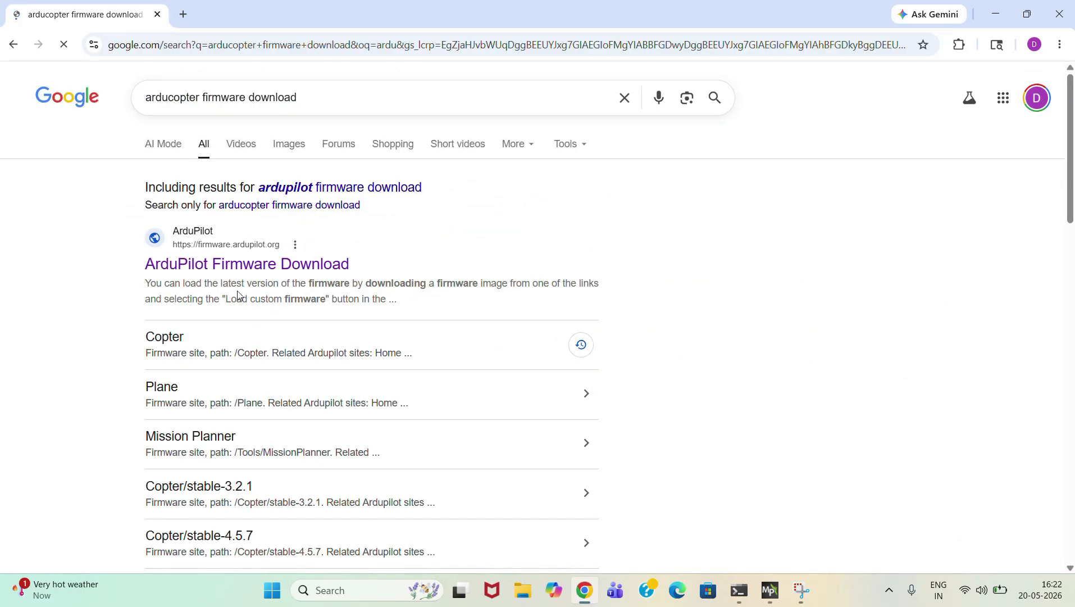
left_click(174, 338)
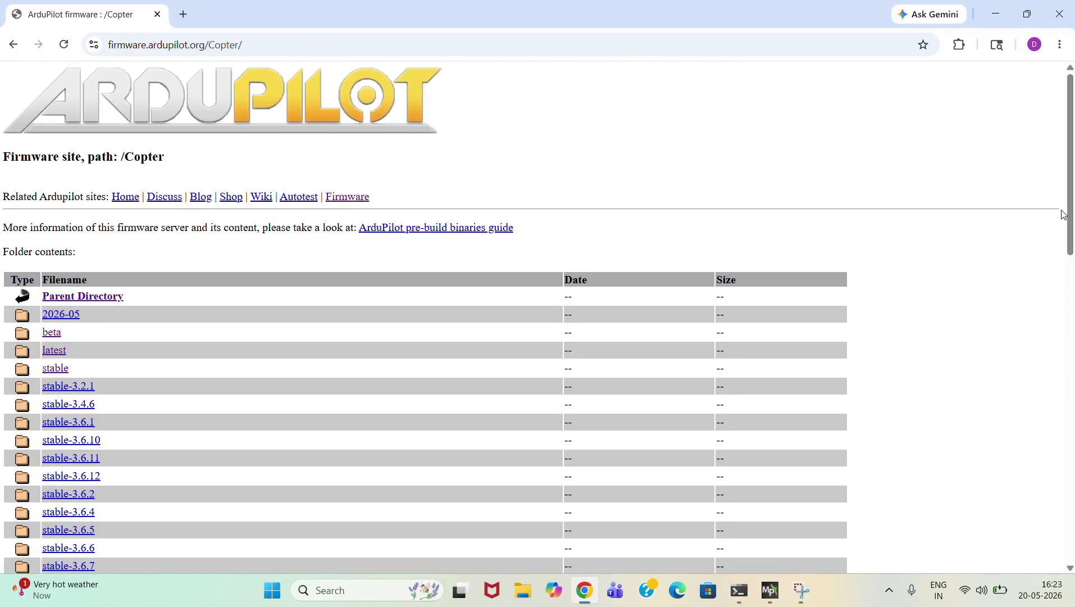
Step: Open the MicoAir405v2 board folder inside the stable-4.6.3 Copter firmware release
left_click_drag(1072, 229, 1072, 535)
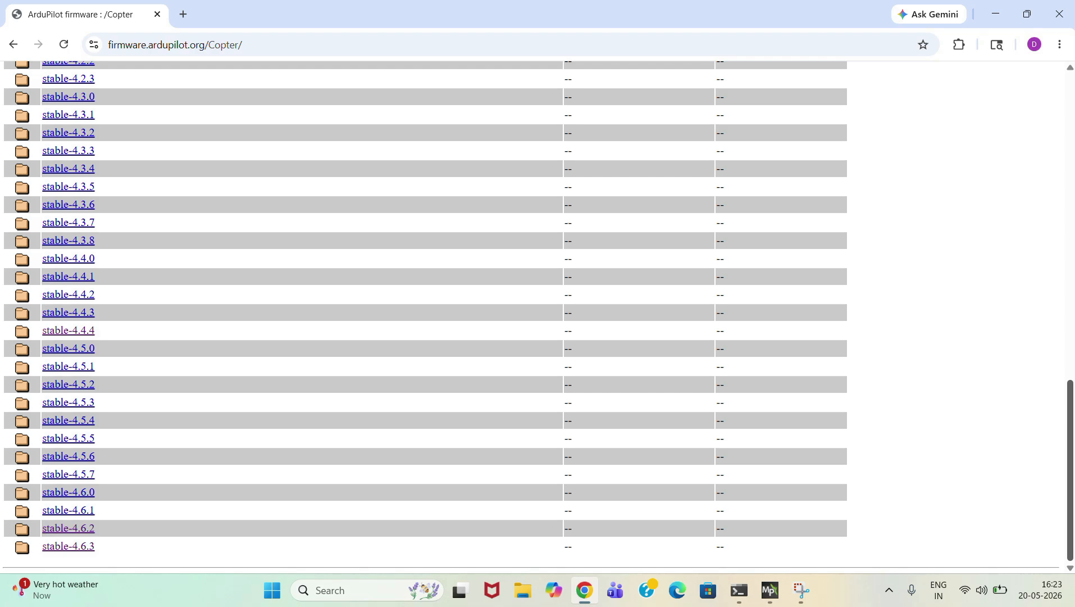
left_click(60, 544)
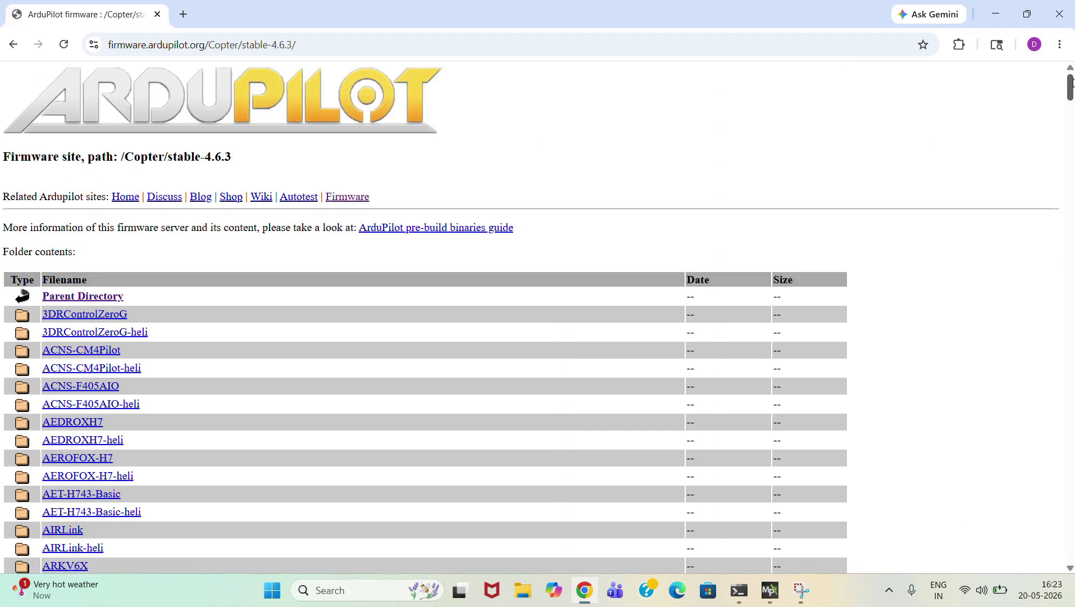
scroll(425, 317, "down", 15)
left_click_drag(1070, 136, 1067, 309)
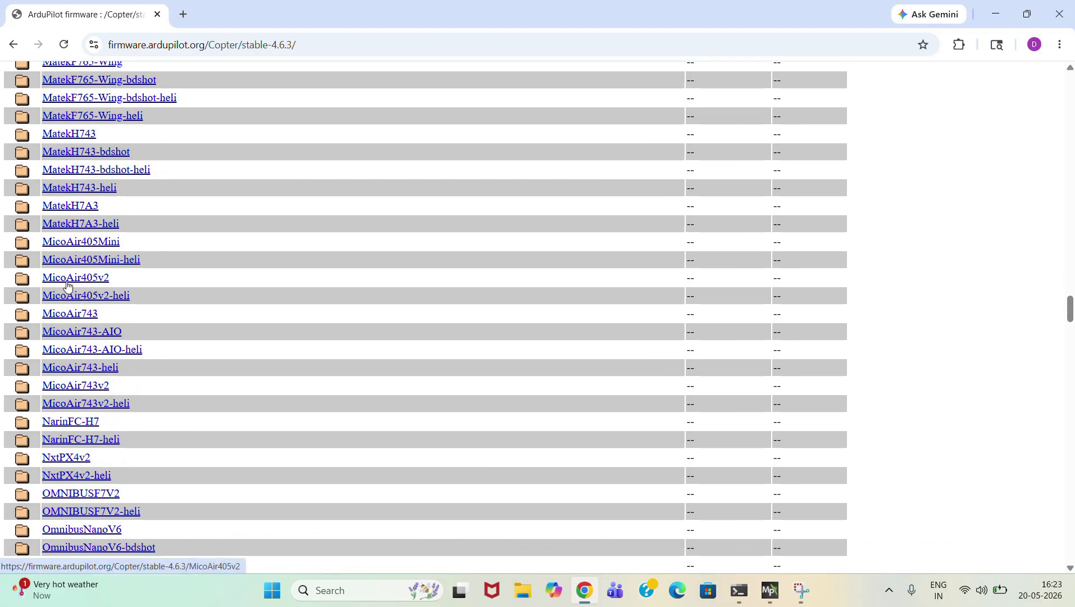
left_click(102, 283)
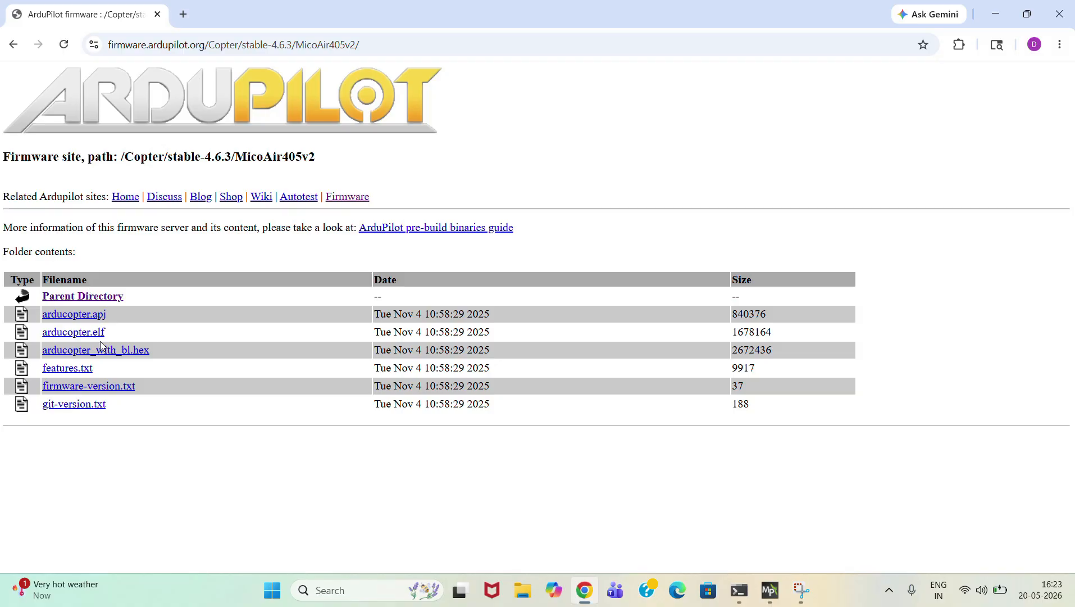
Step: Download the arducopter_with_bl.hex firmware file and cancel its duplicate download
left_click(102, 356)
left_click(1010, 45)
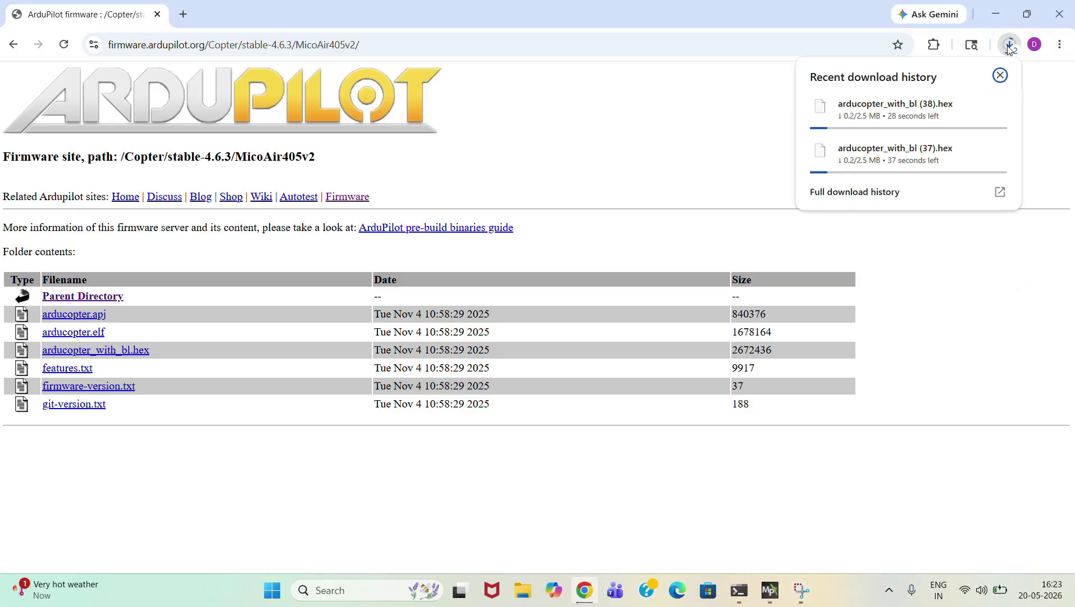
left_click(1001, 76)
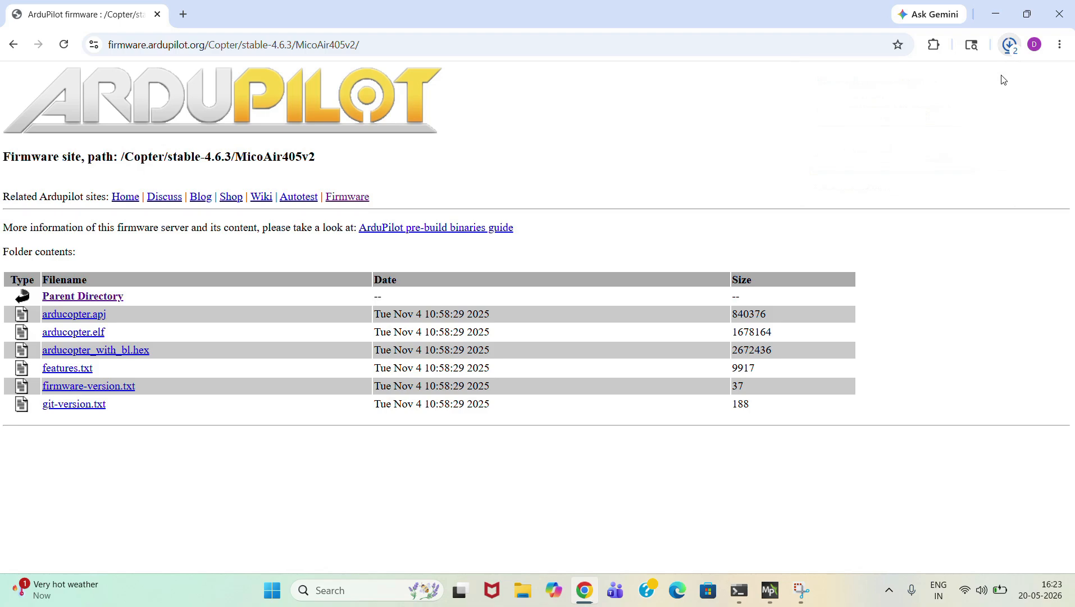
left_click(1012, 45)
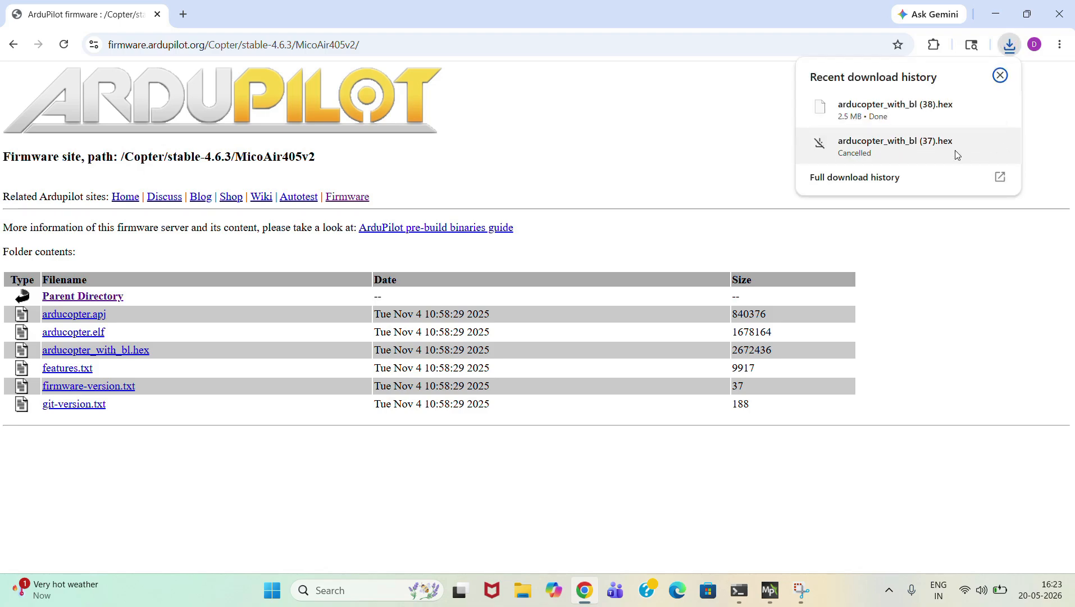
mouse_move(938, 110)
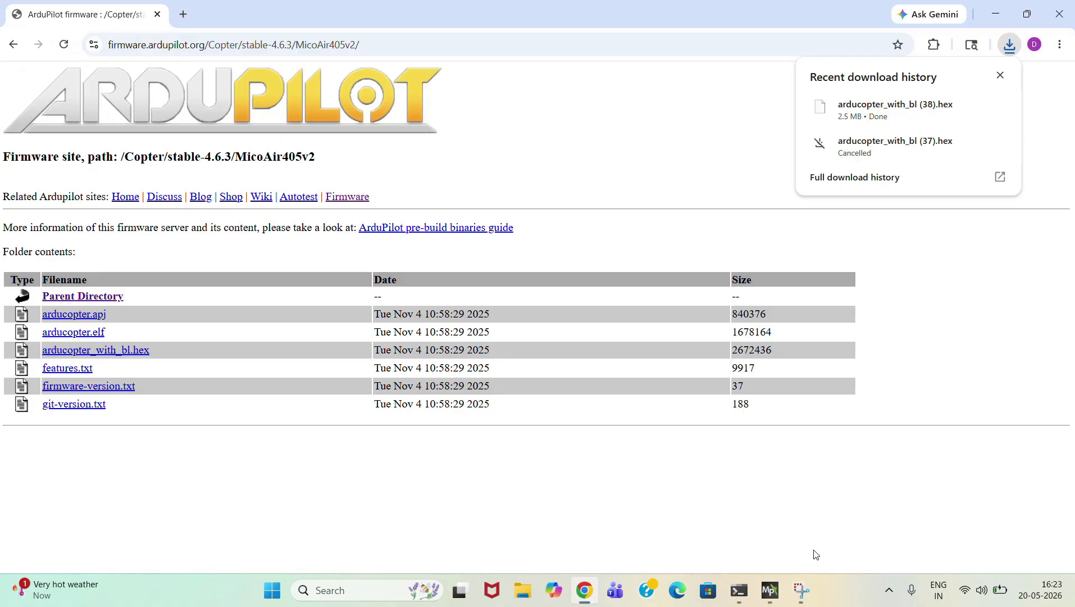
Step: Return to Mission Planner and dismiss the Copter 4.6.3 new-firmware notice
left_click(770, 591)
left_click(727, 532)
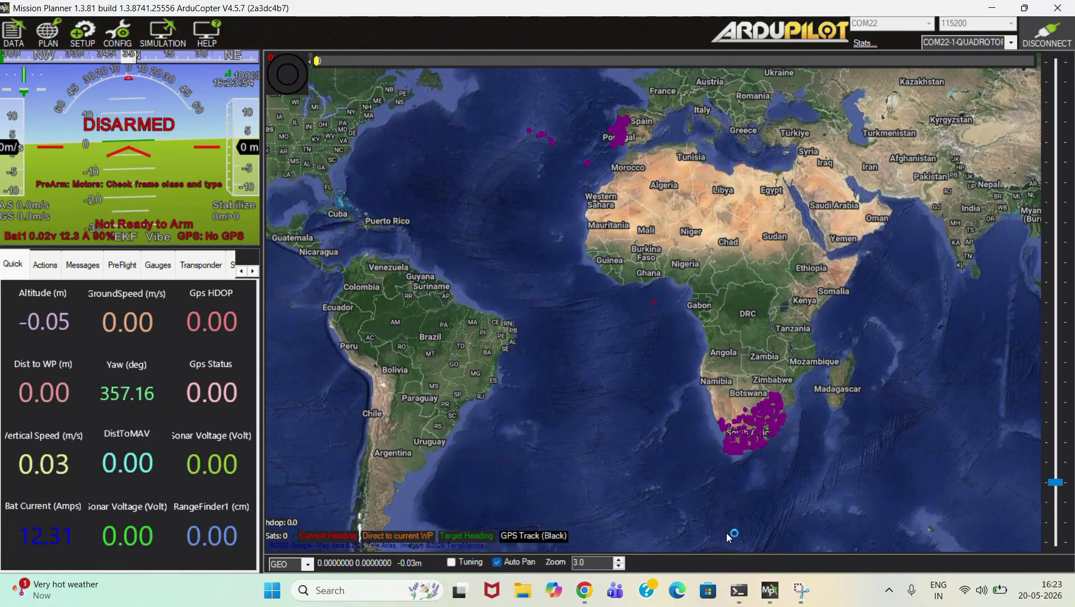
mouse_move(771, 592)
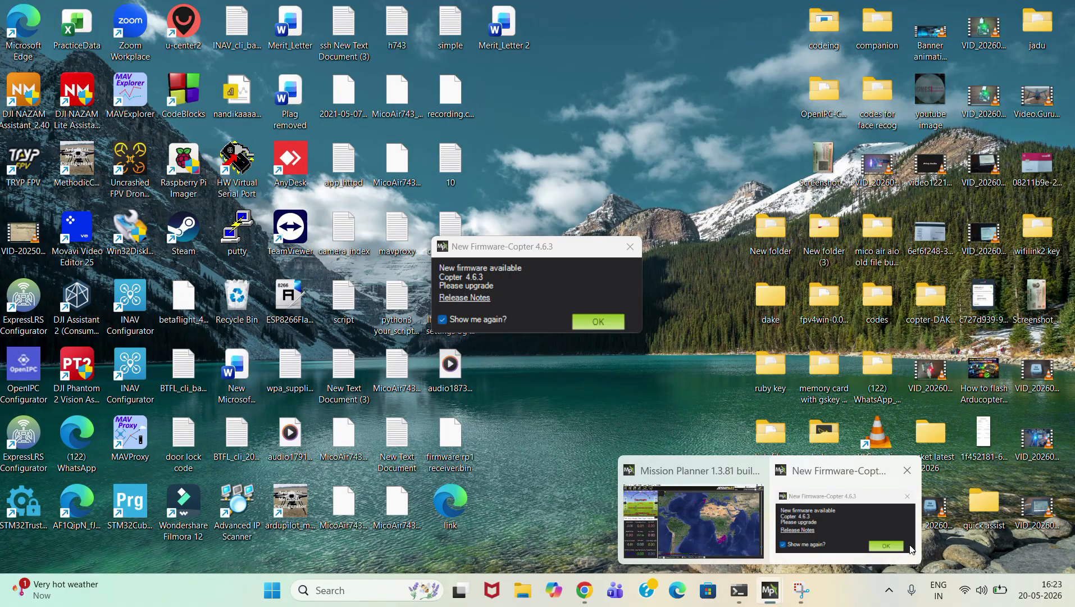
left_click(910, 548)
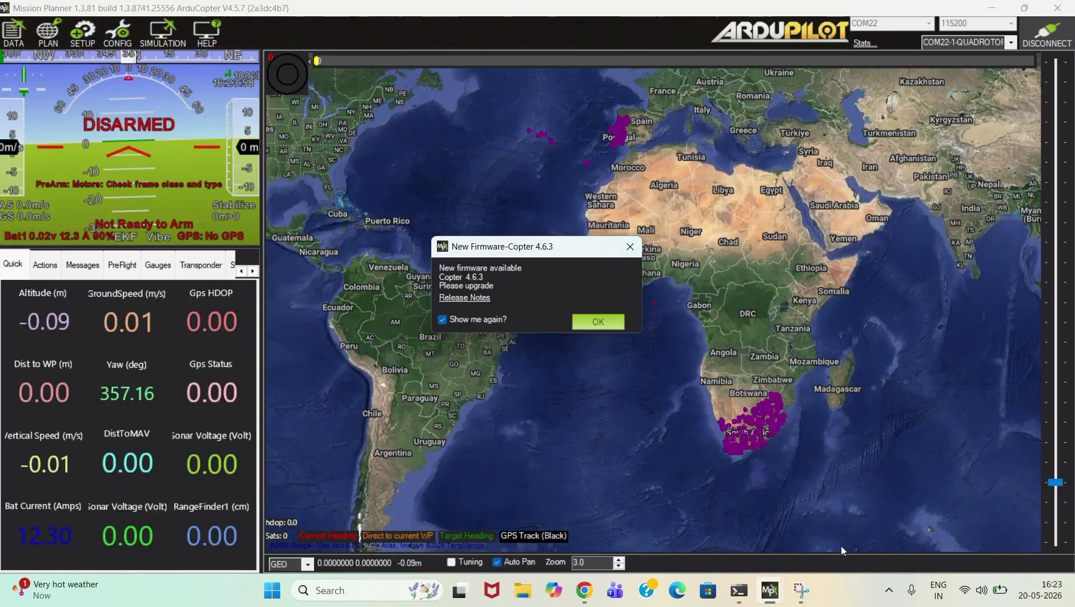
left_click(598, 322)
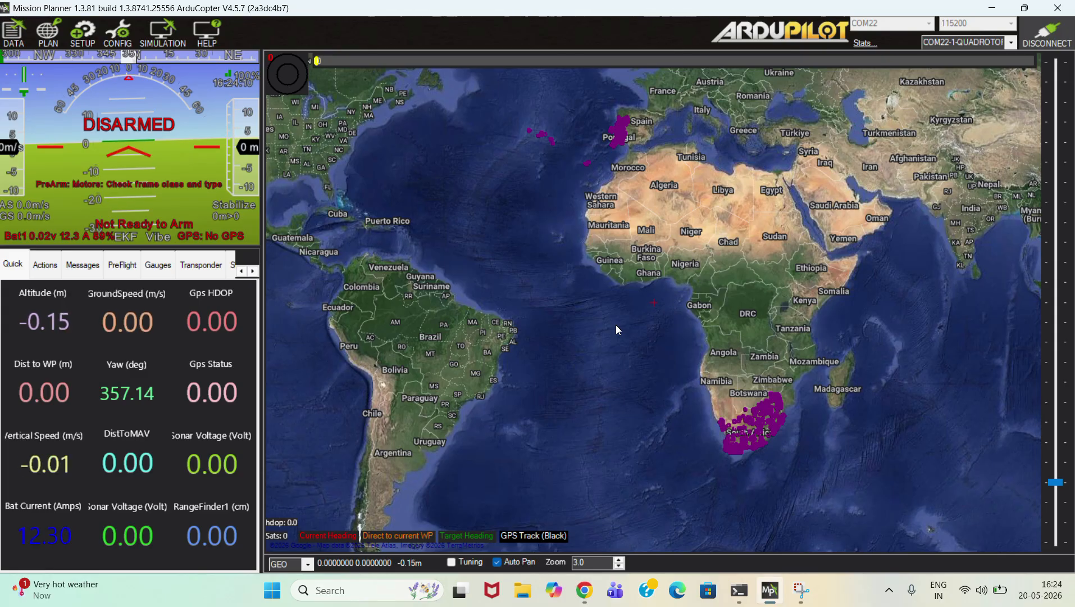
Step: Examine the default PID and filter values in Extended Tuning and the inputs of the Initial Tune Parameters page
left_click(117, 40)
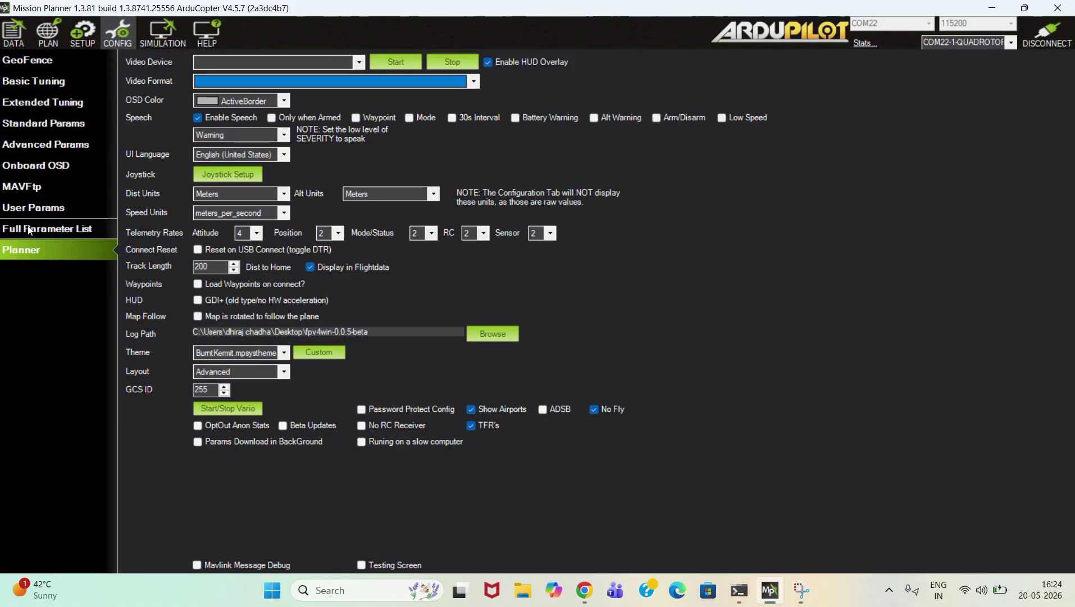
left_click(37, 107)
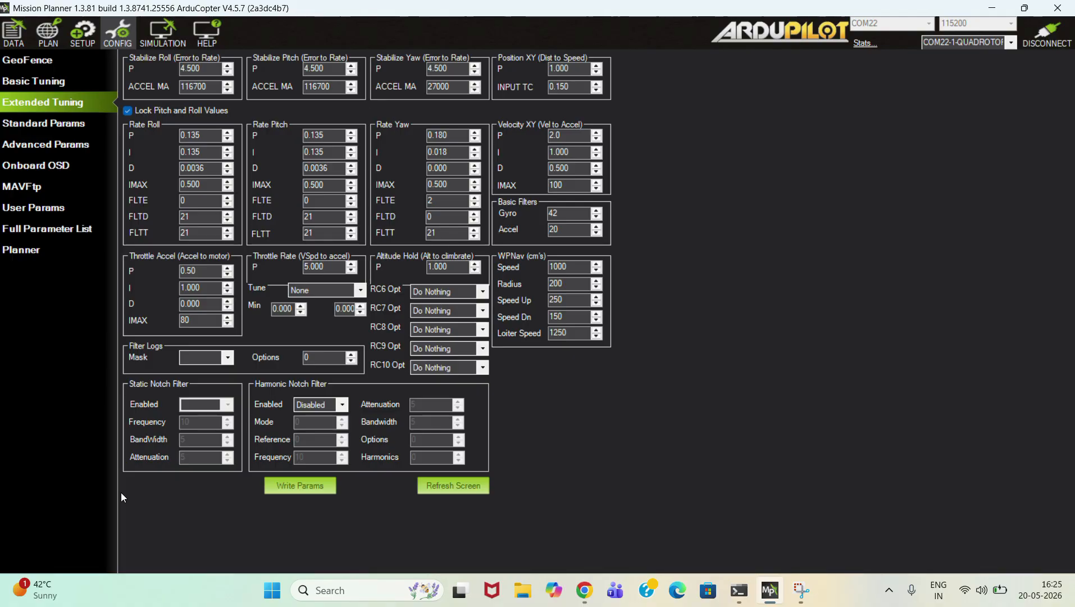
left_click(83, 38)
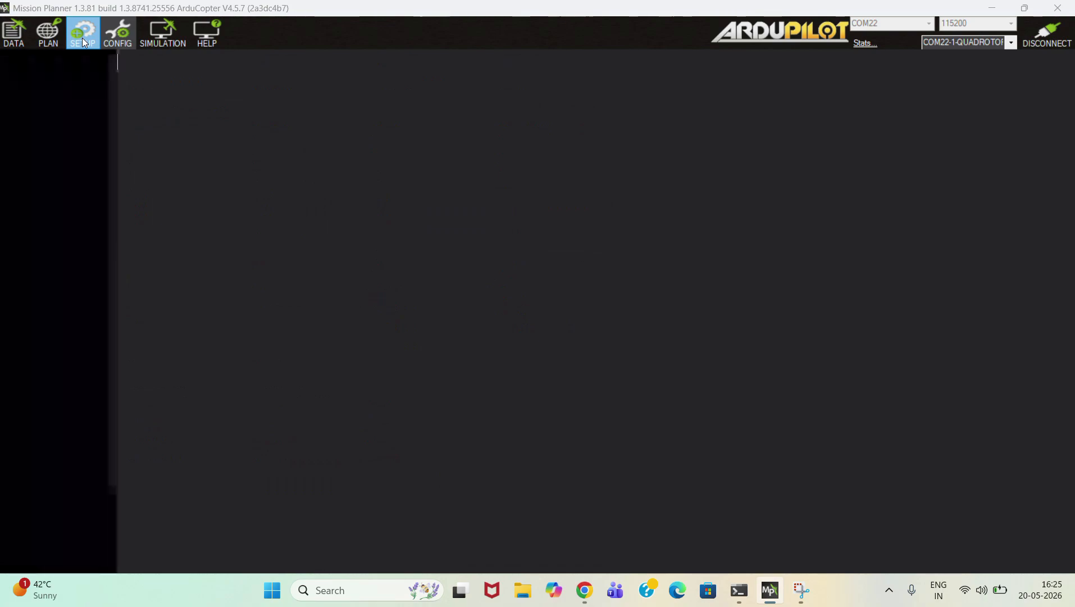
left_click(59, 142)
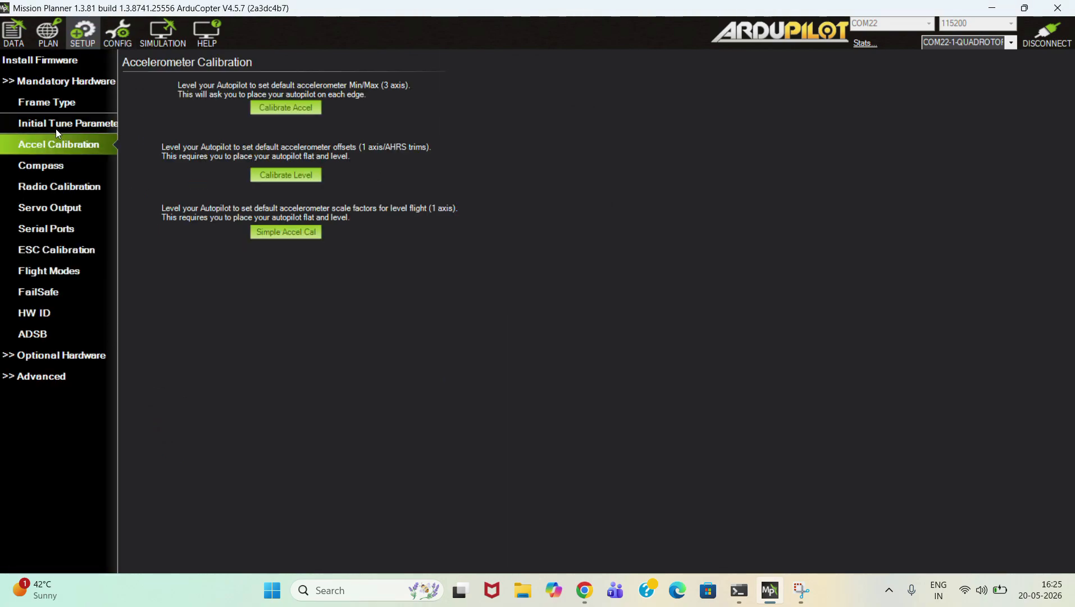
left_click(71, 119)
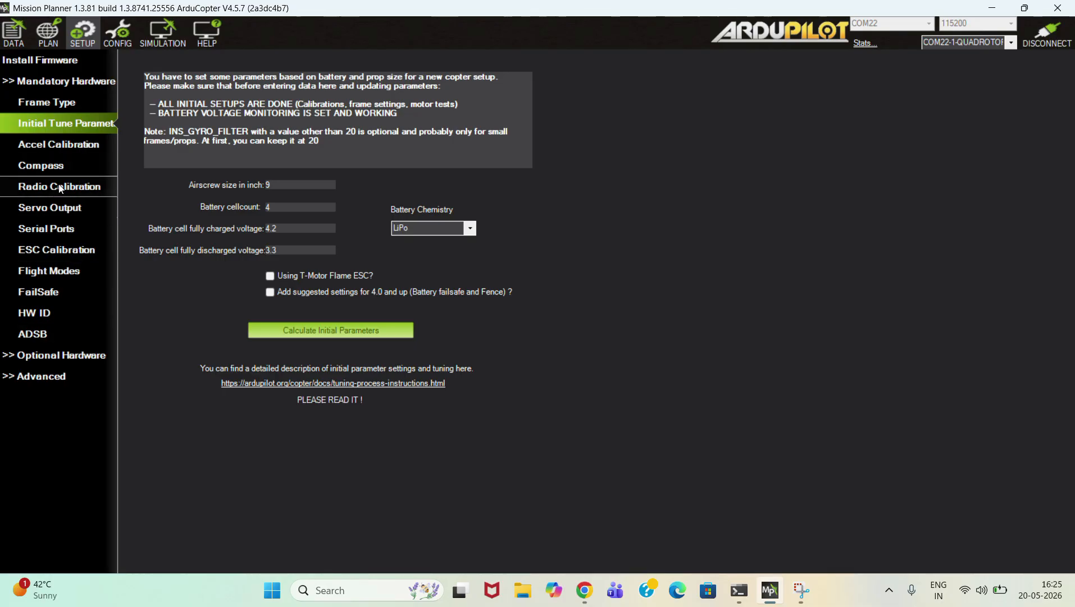
left_click(110, 41)
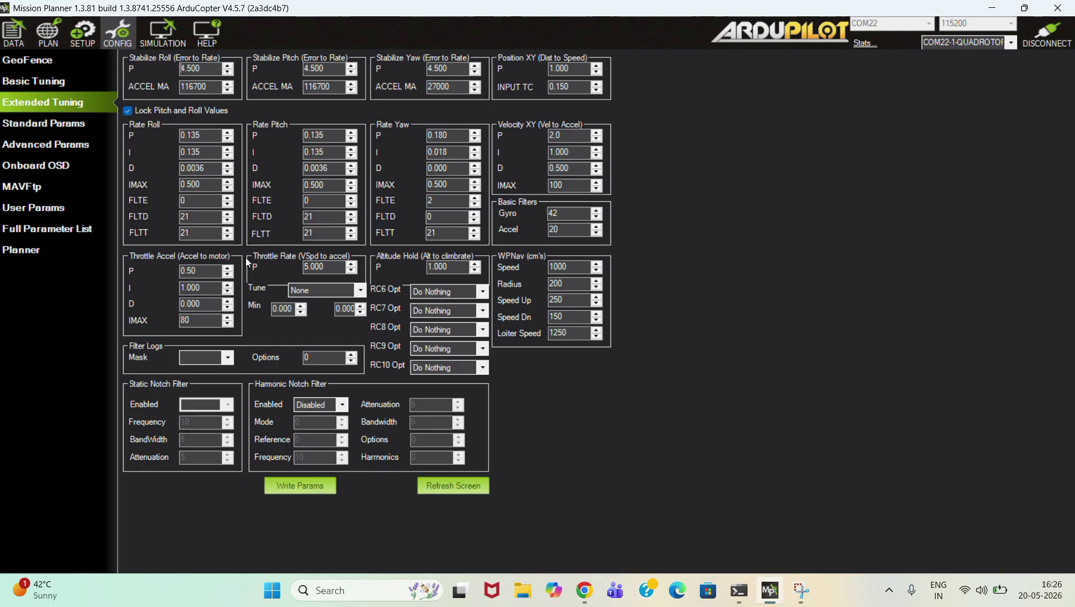
Step: In the Initial Tune Parameters, set the airscrew size to 7 inches, the battery cell count to 6 and the chemistry to LiIon
left_click(84, 34)
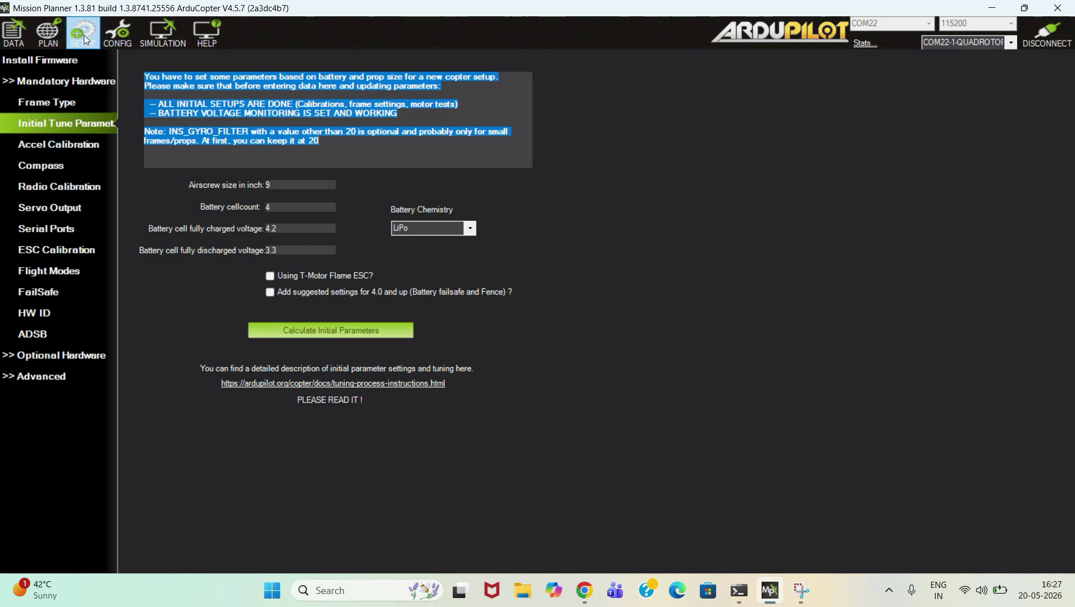
left_click(282, 185)
key("BackSpace")
type("7")
left_click(276, 207)
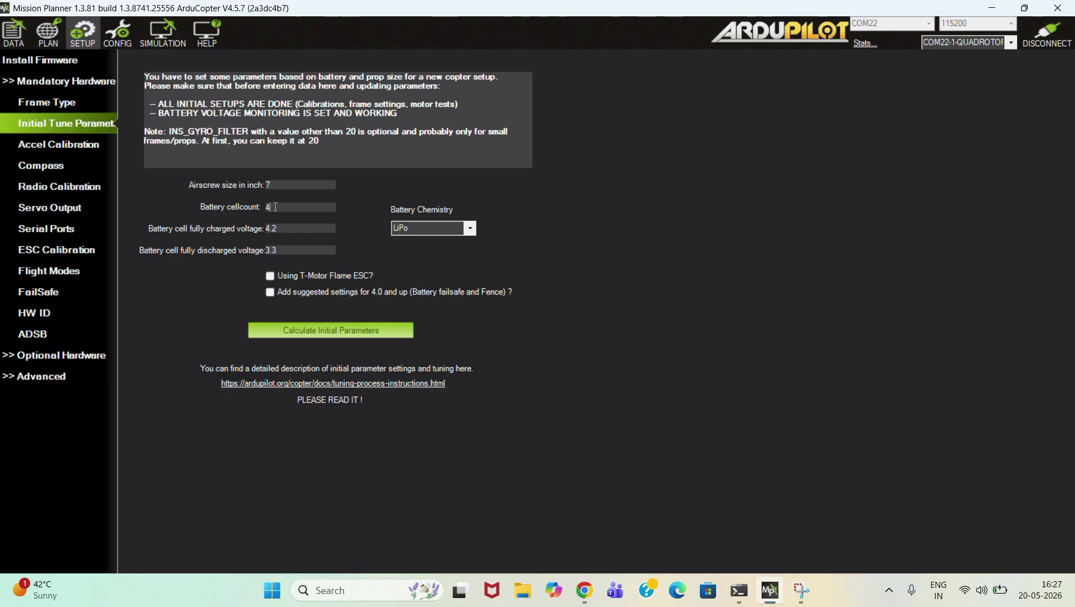
type("6")
left_click(476, 227)
left_click(431, 257)
Step: Calculate the 7-inch initial parameters, write them all to the flight controller and review them in Extended Tuning
left_click(339, 331)
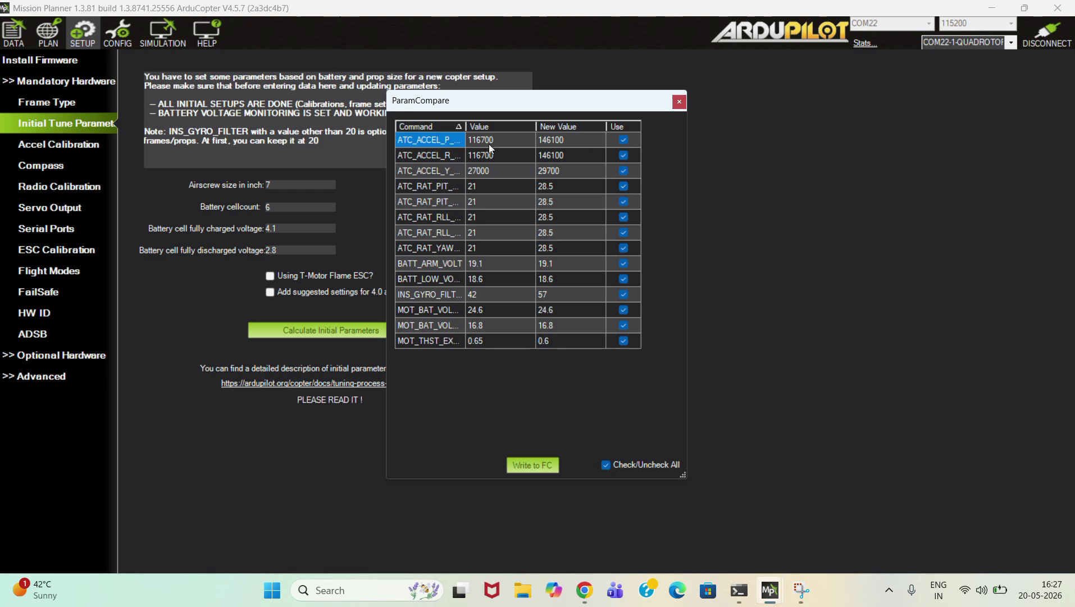
left_click(535, 466)
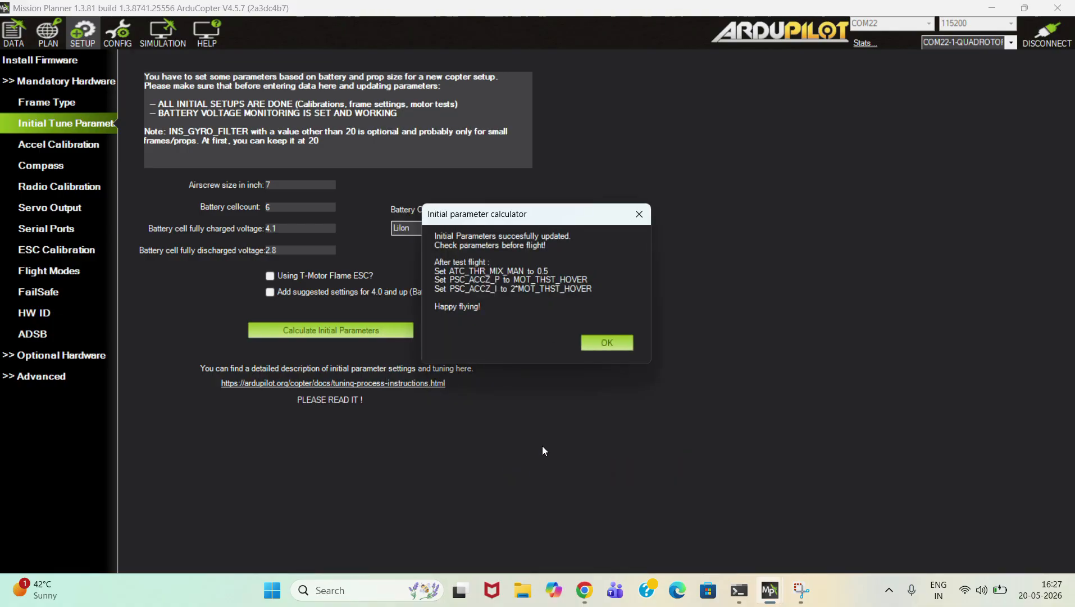
left_click(609, 344)
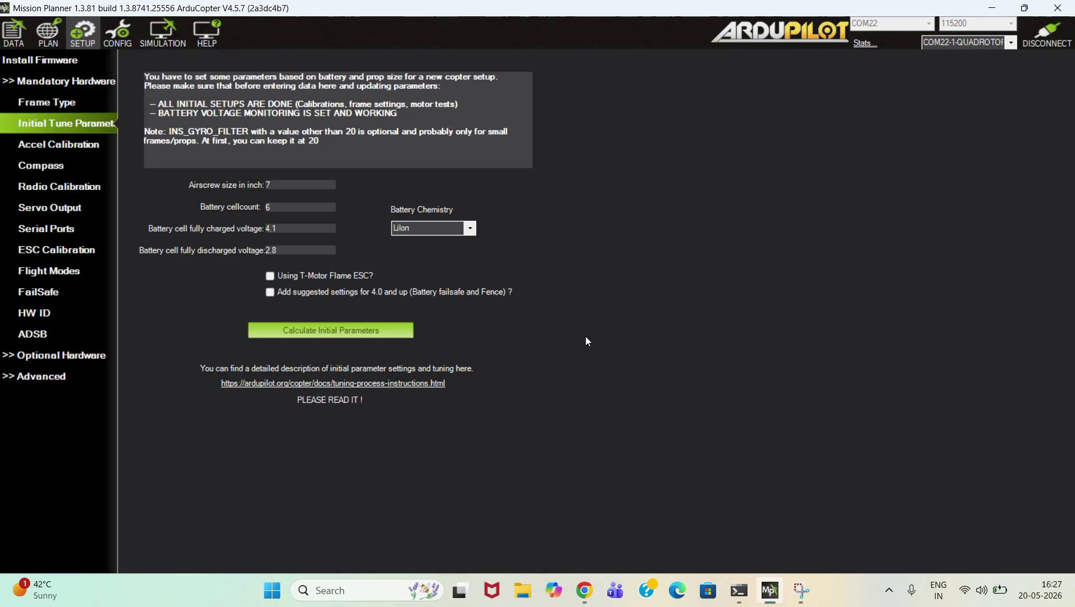
left_click(126, 41)
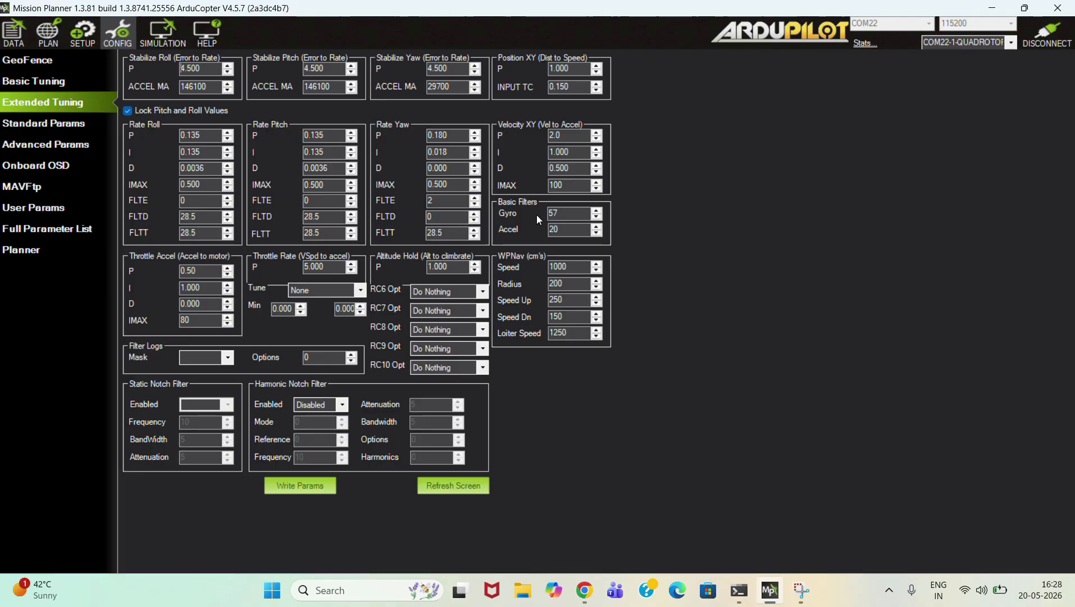
Step: Return to the Initial Tune Parameters and set a 10-inch airscrew, 6 battery cells and LiIon chemistry
left_click(82, 33)
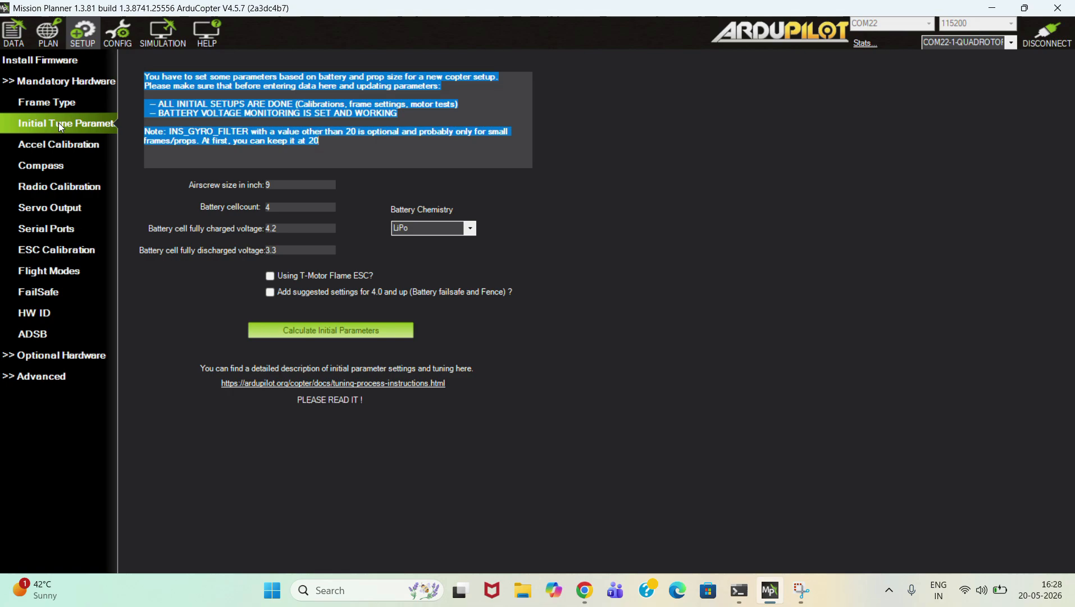
left_click(59, 122)
left_click(285, 189)
key("BackSpace")
type("10")
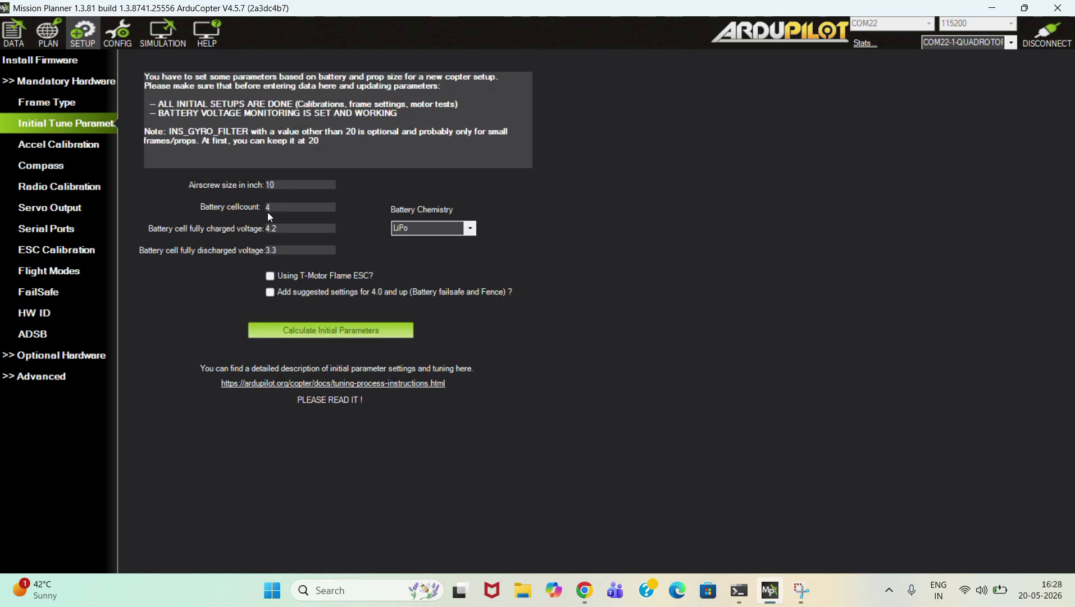
type("6")
key("BackSpace")
left_click(471, 230)
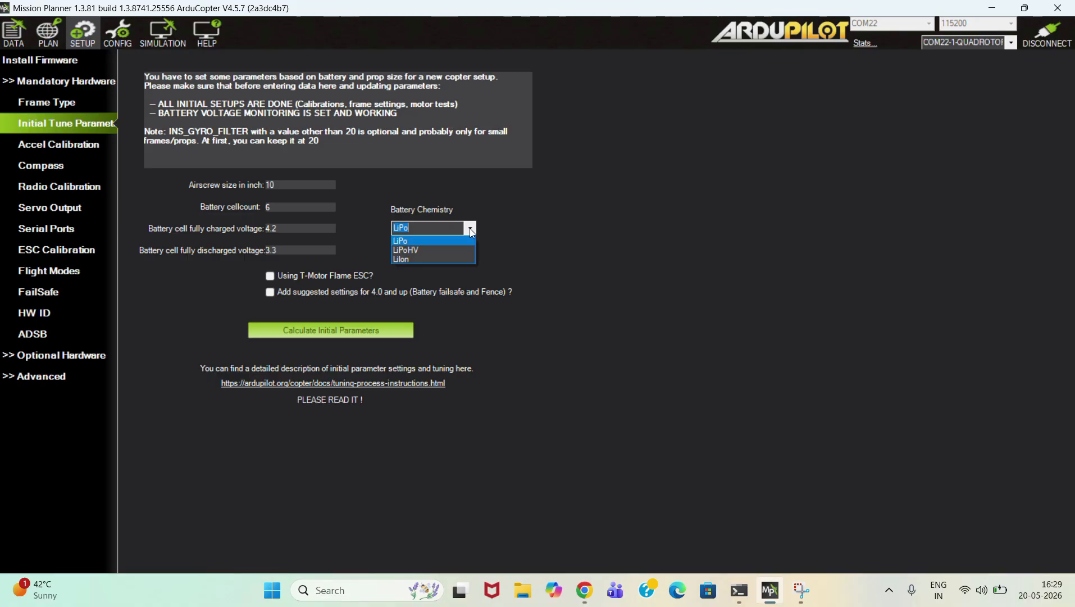
left_click(419, 258)
Step: Calculate the 10-inch initial parameters, write them all to the flight controller and review the Extended Tuning values
left_click(333, 327)
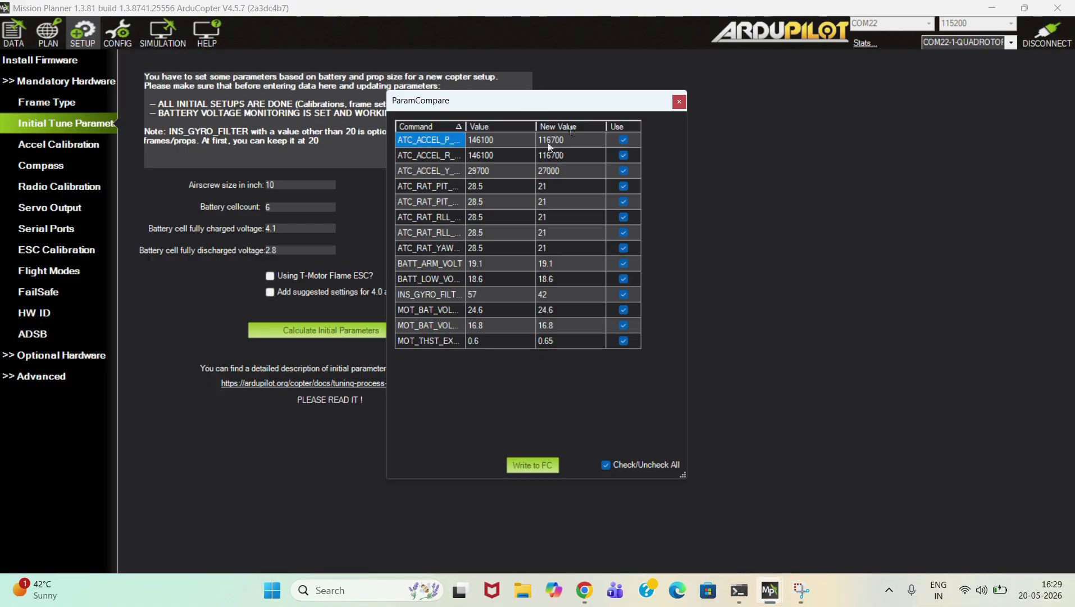
left_click(543, 465)
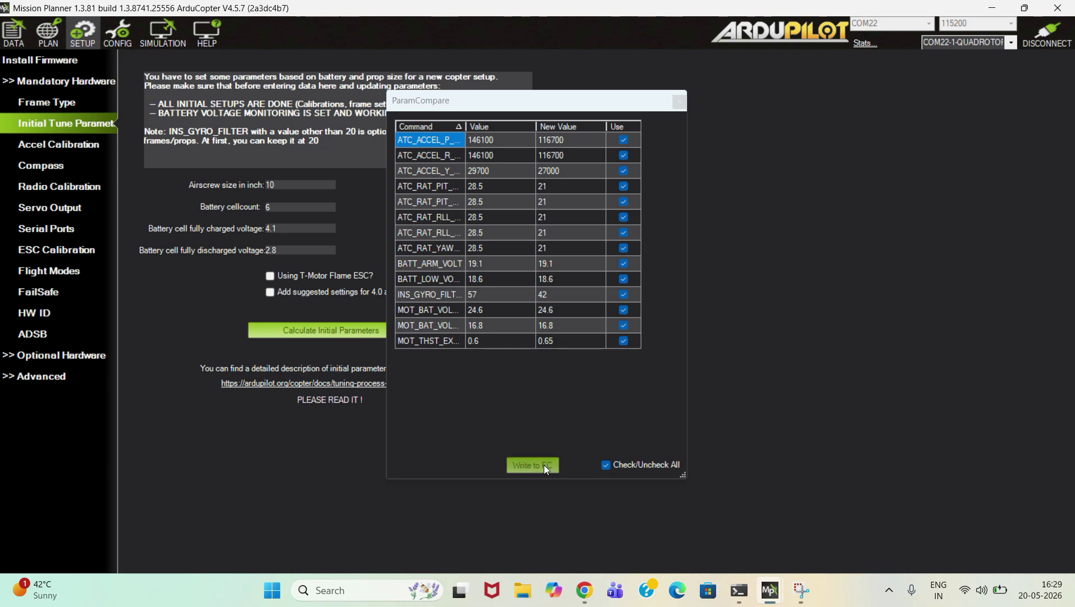
left_click(609, 344)
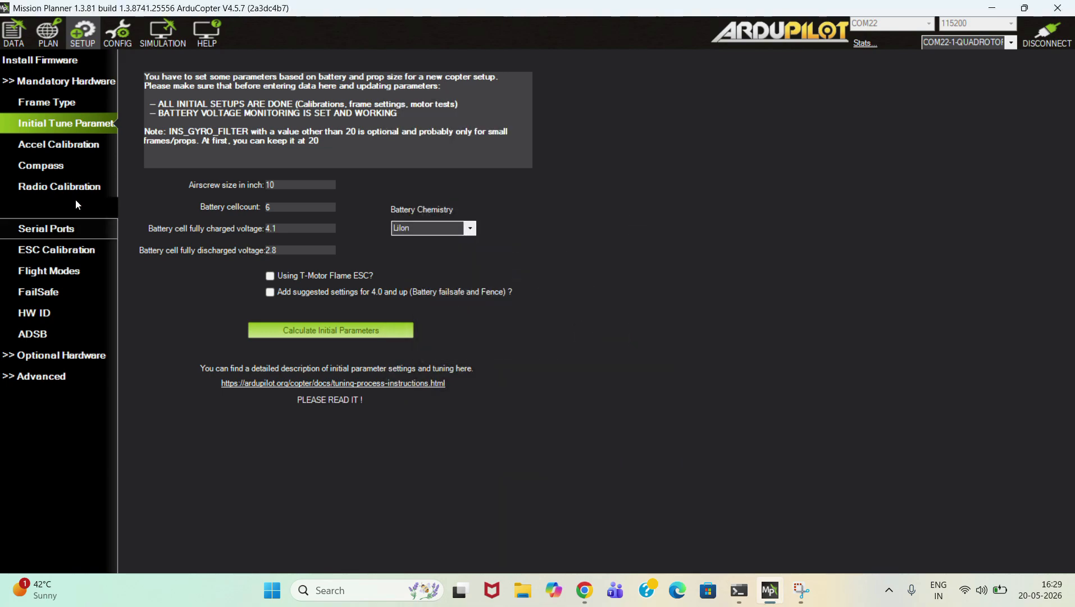
left_click(90, 31)
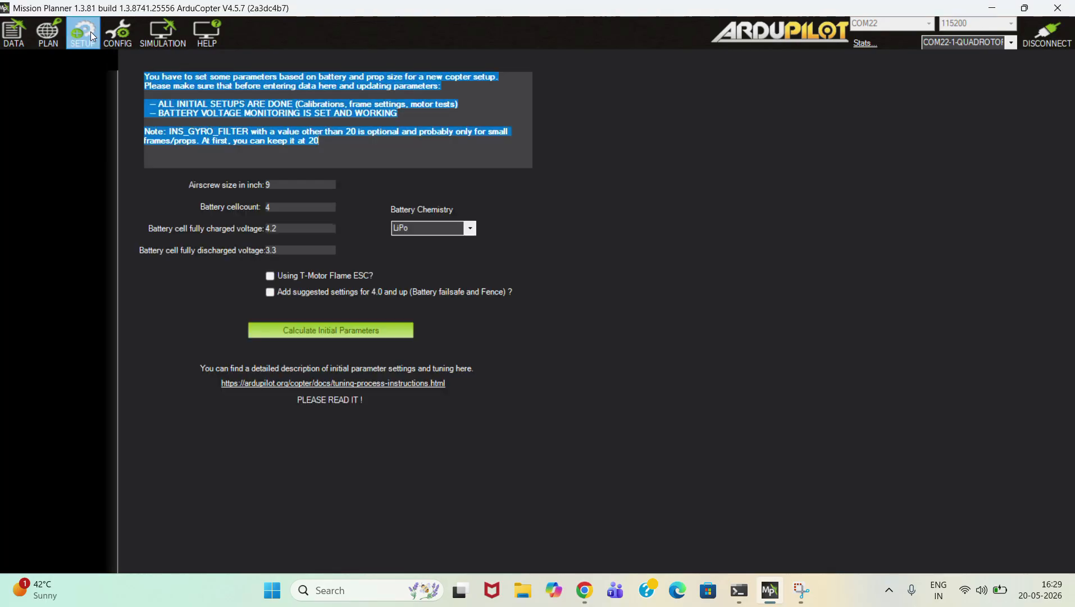
left_click(119, 32)
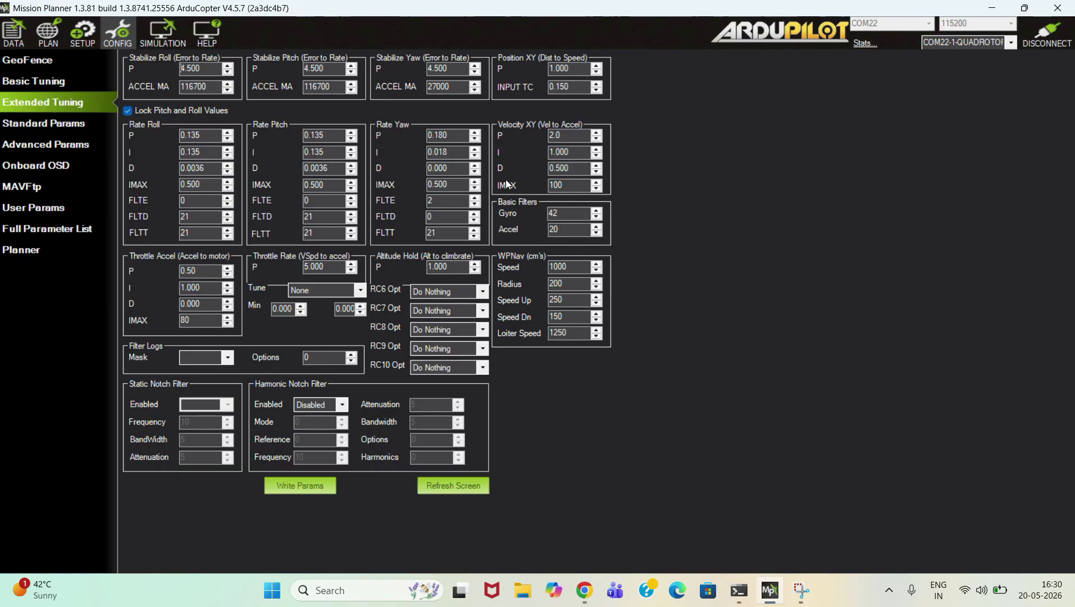
left_click(120, 43)
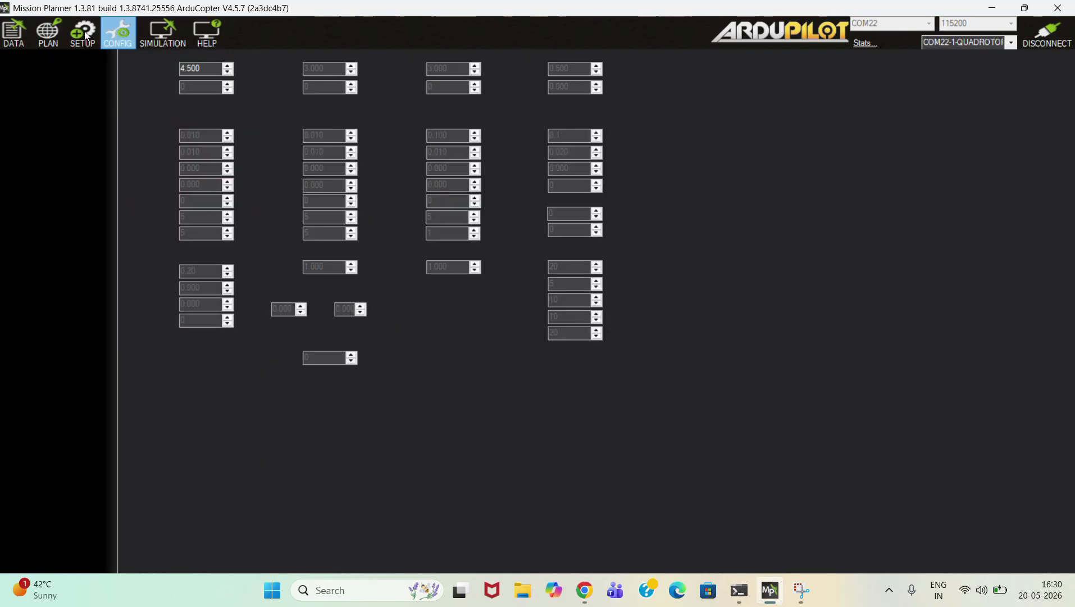
Step: Set the low-battery failsafe action to RTL and reopen the FailSafe page to check it
left_click(87, 35)
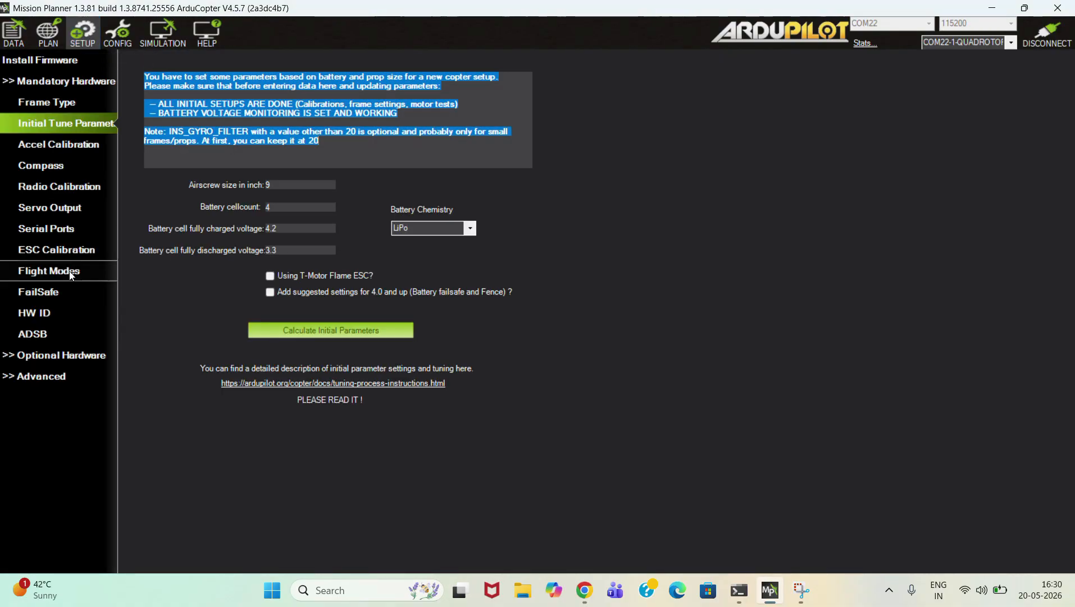
left_click(46, 290)
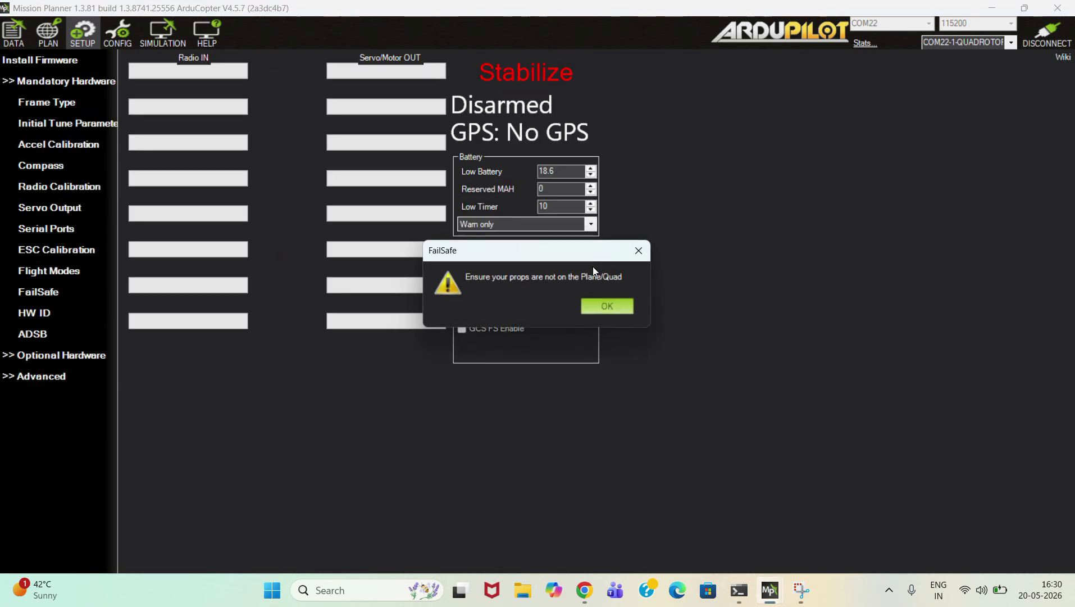
left_click(598, 305)
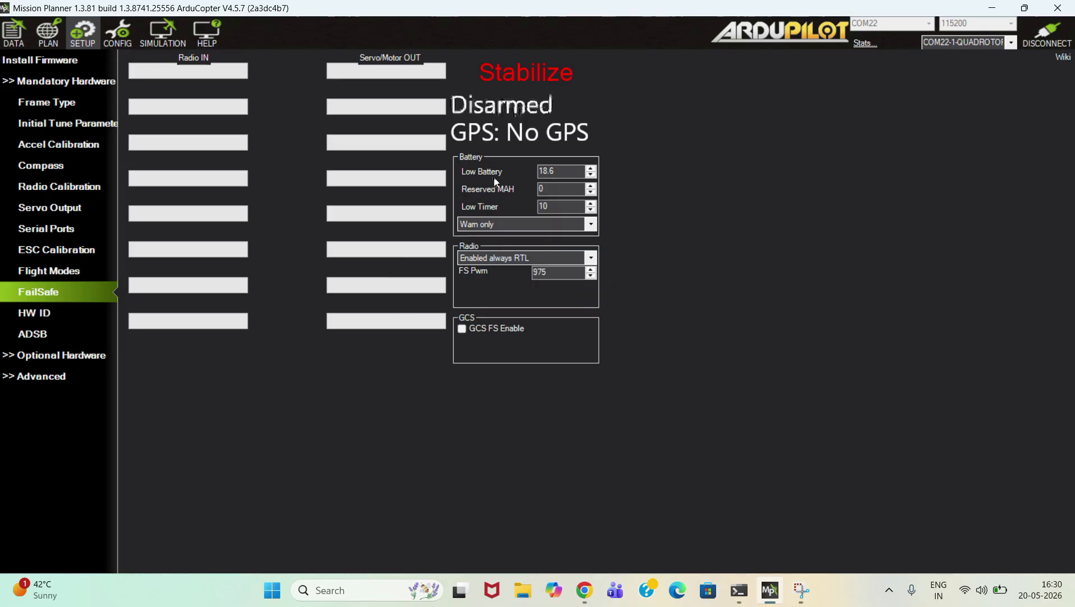
left_click(592, 225)
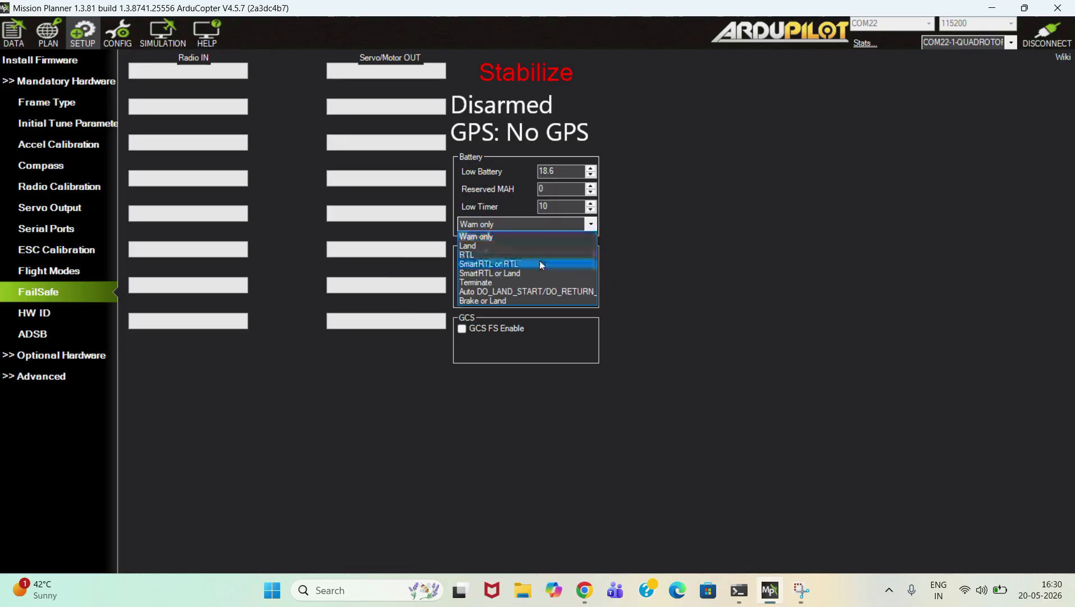
left_click(501, 254)
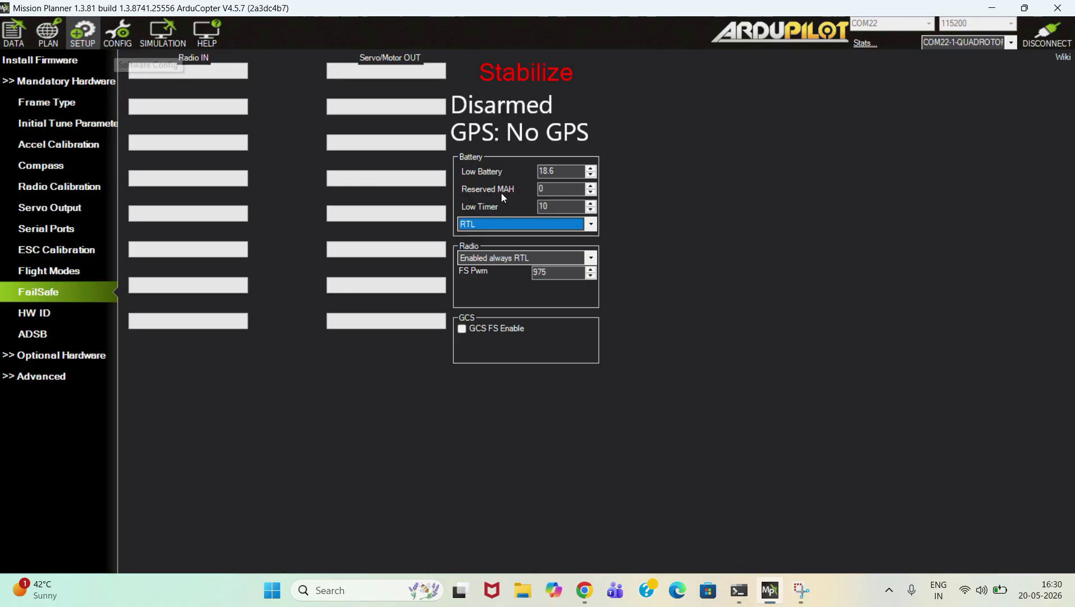
left_click(130, 37)
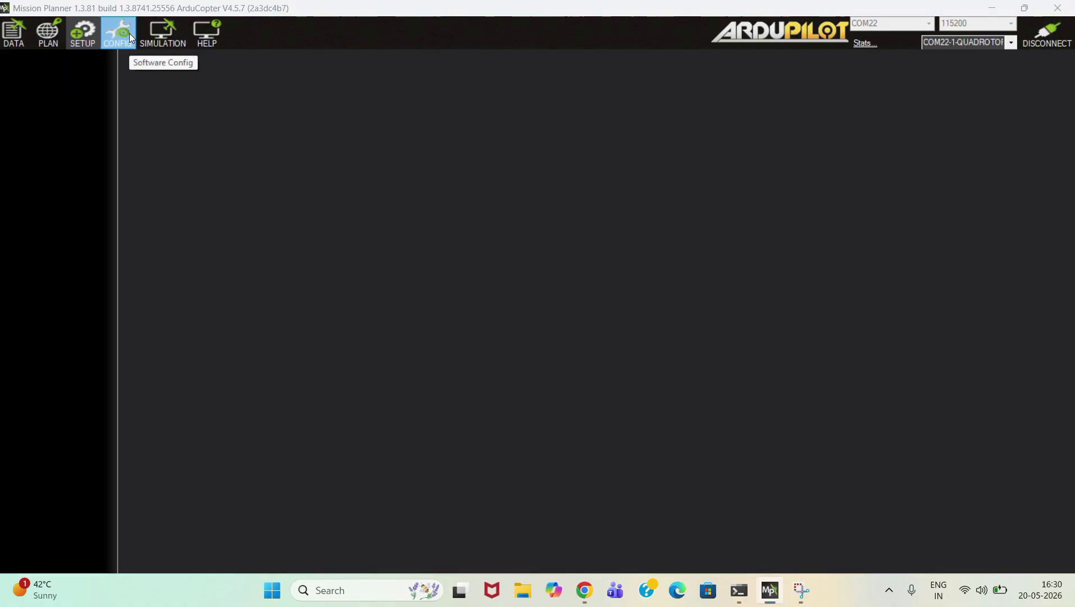
left_click(82, 35)
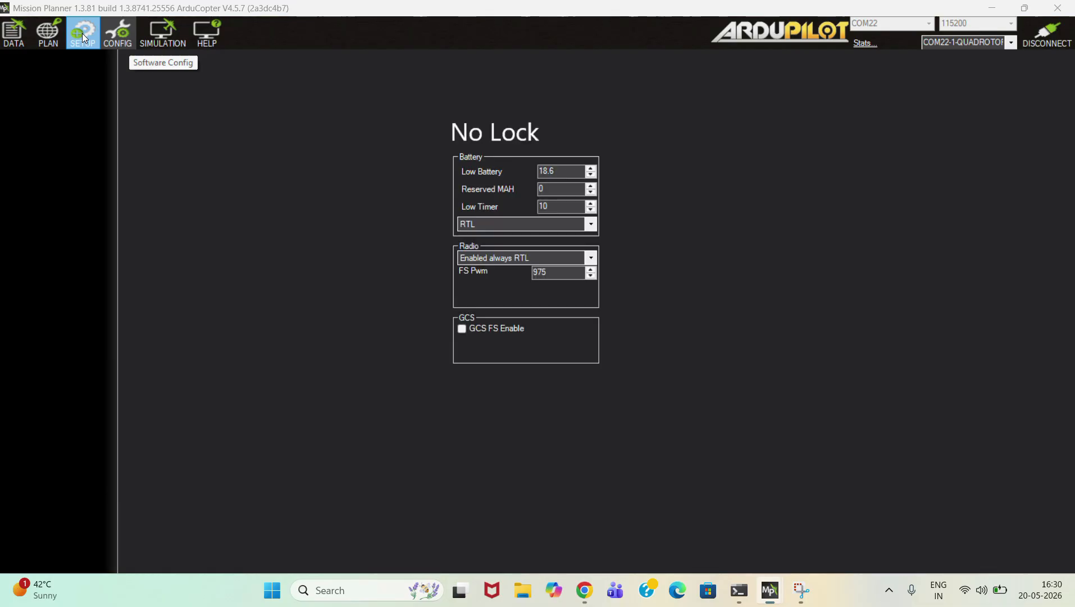
left_click(612, 301)
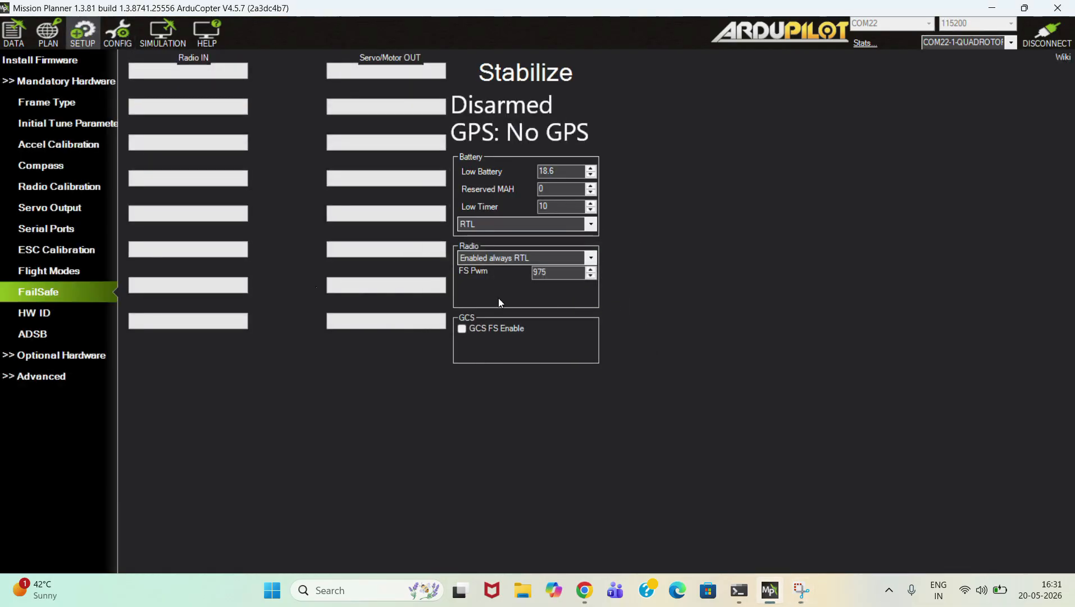
Step: In the Initial Tune Parameters, enter a 10-inch airscrew and 6 battery cells, keeping the LiPo chemistry
left_click(59, 132)
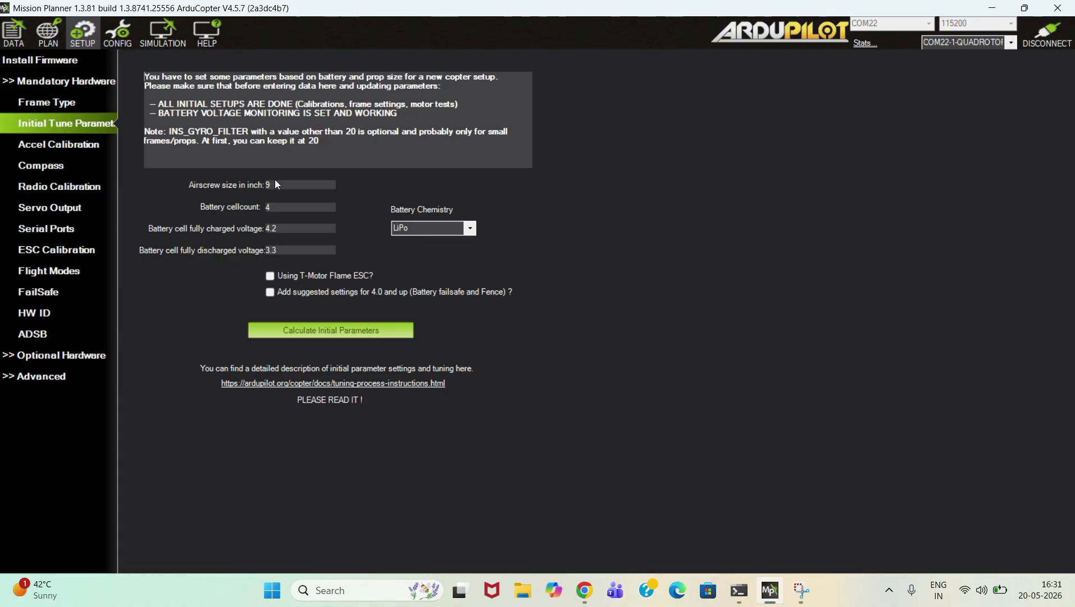
key("BackSpace")
type("10")
left_click(273, 205)
key("BackSpace")
type("4")
key("BackSpace")
Step: Calculate the LiPo initial parameters, write them all to the flight controller and check the battery settings on the FailSafe page
left_click(332, 333)
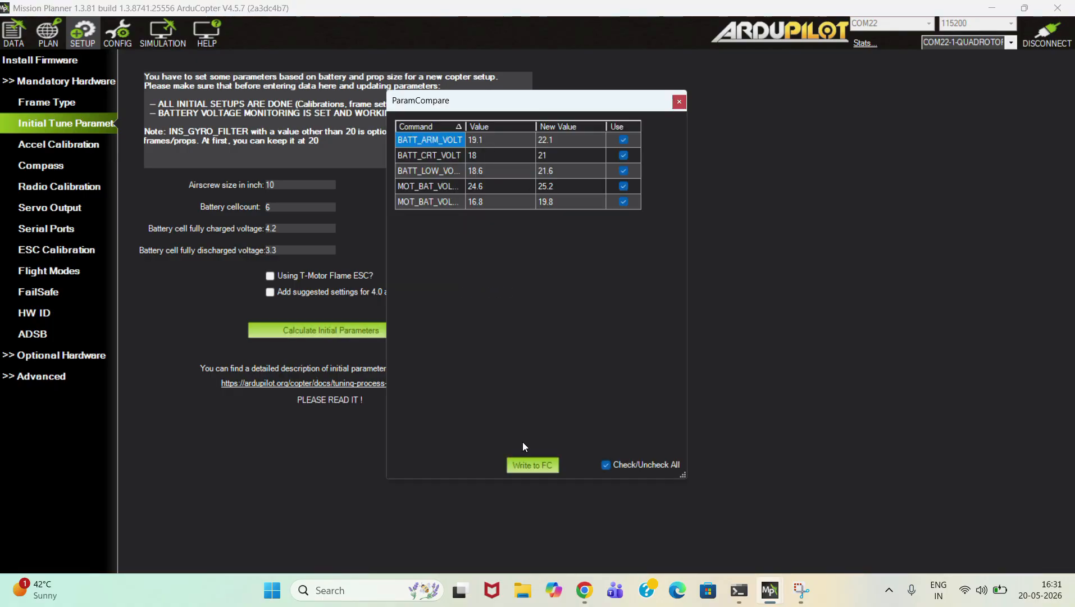
left_click(540, 463)
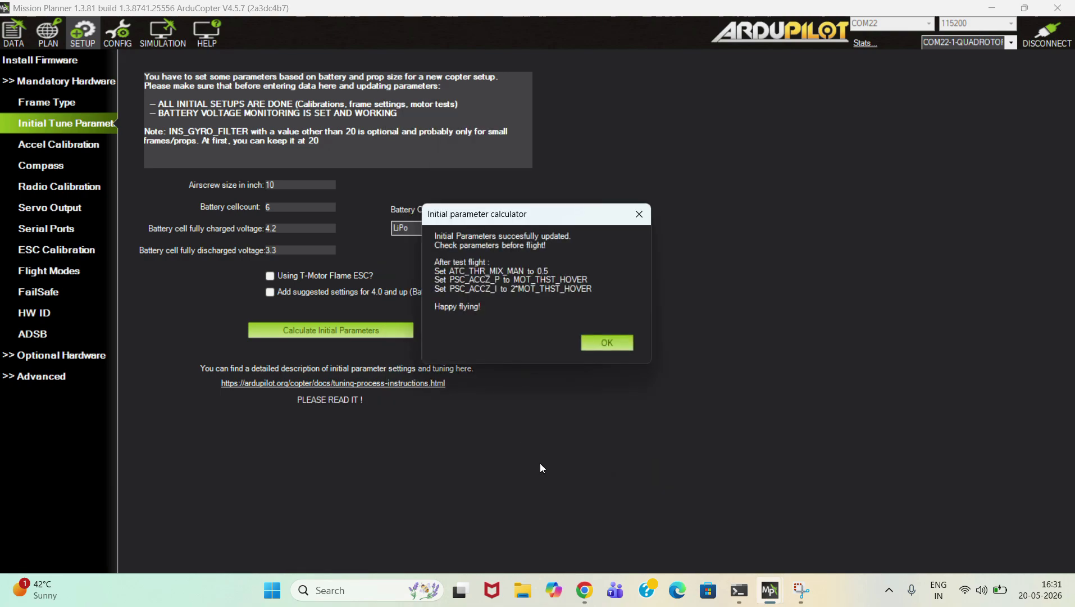
left_click(603, 337)
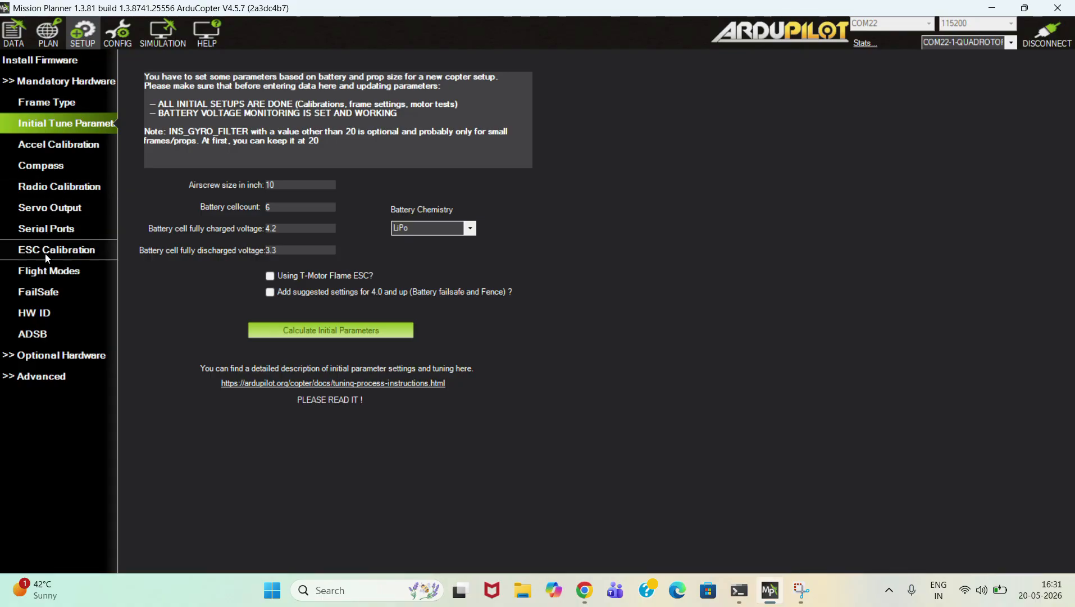
left_click(49, 292)
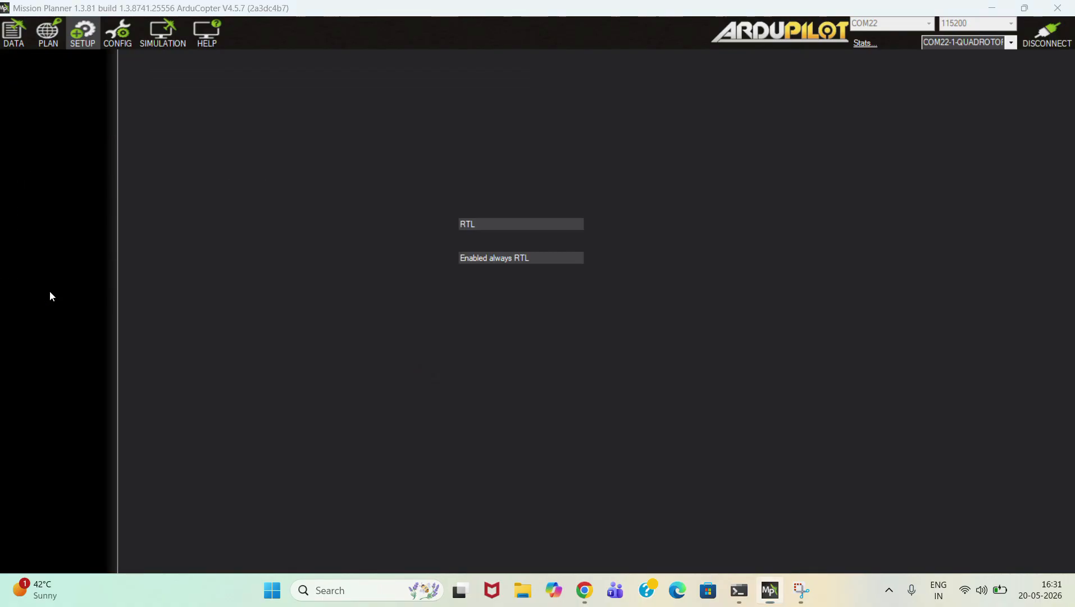
left_click(607, 305)
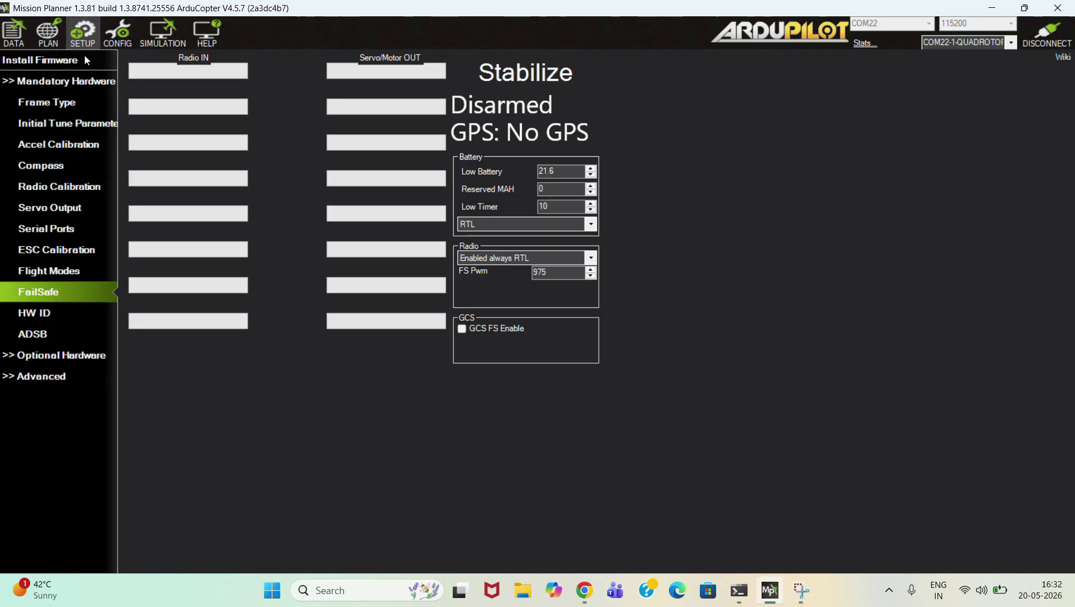
Step: Look at the Extended Tuning page and return to the FailSafe settings
left_click(118, 31)
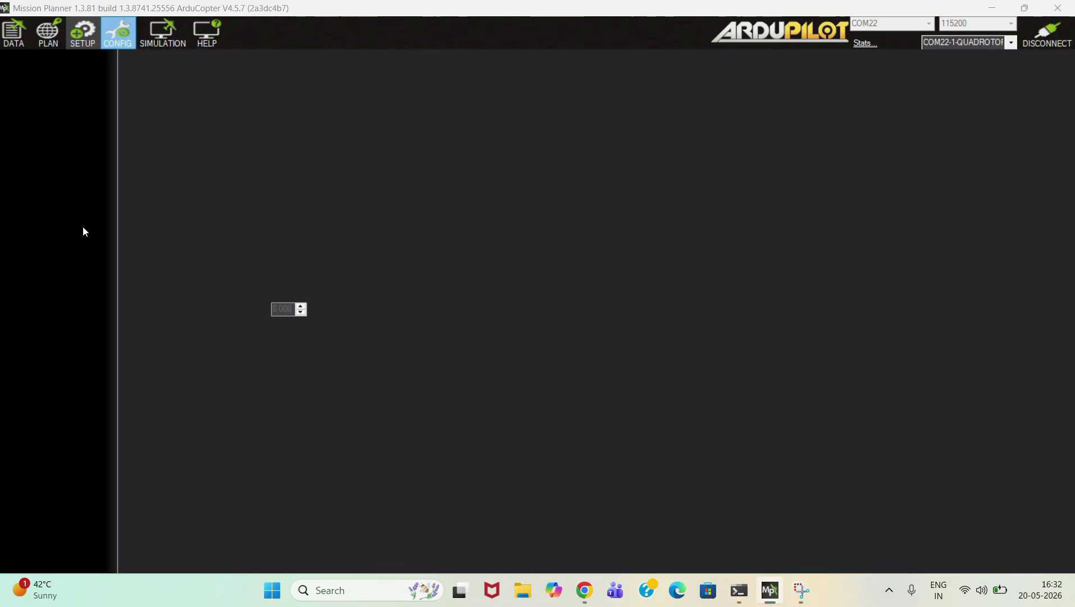
left_click(83, 32)
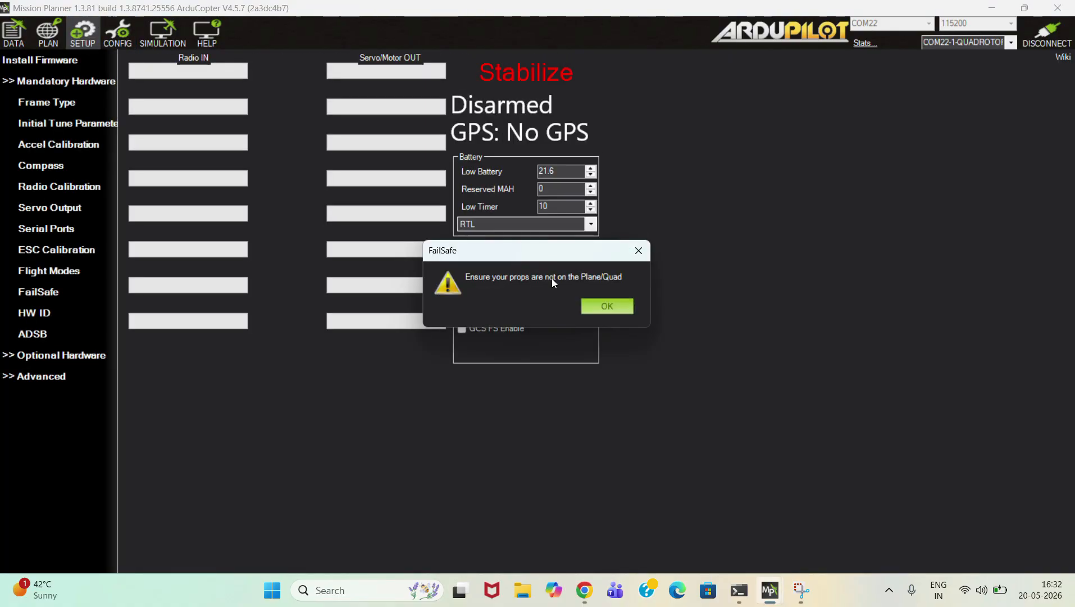
left_click(614, 307)
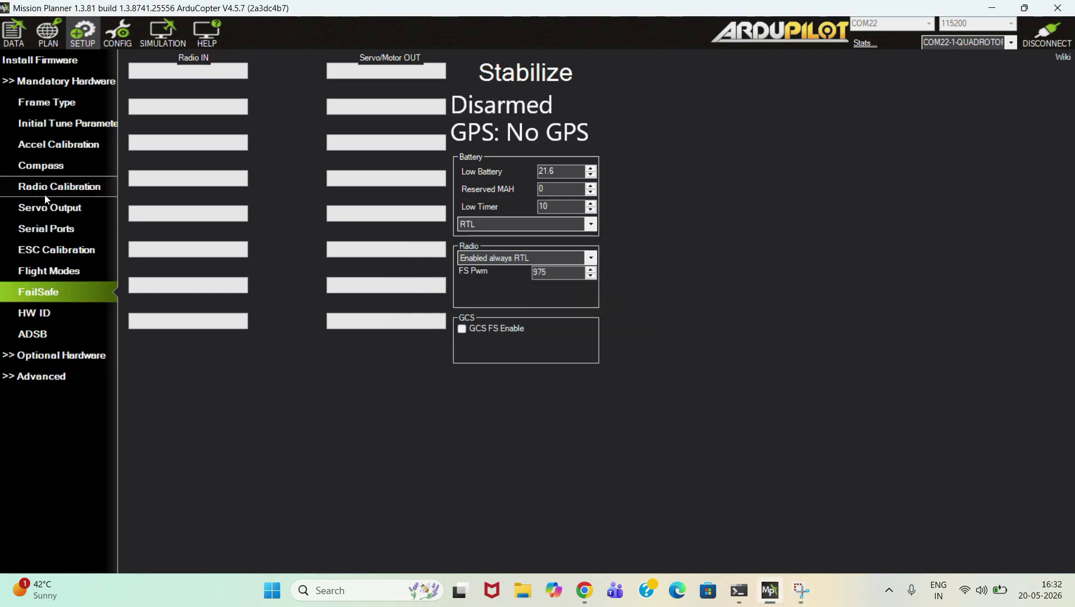
Step: In the Initial Tune Parameters, enter a 10-inch airscrew and a battery cell count of 4
left_click(46, 124)
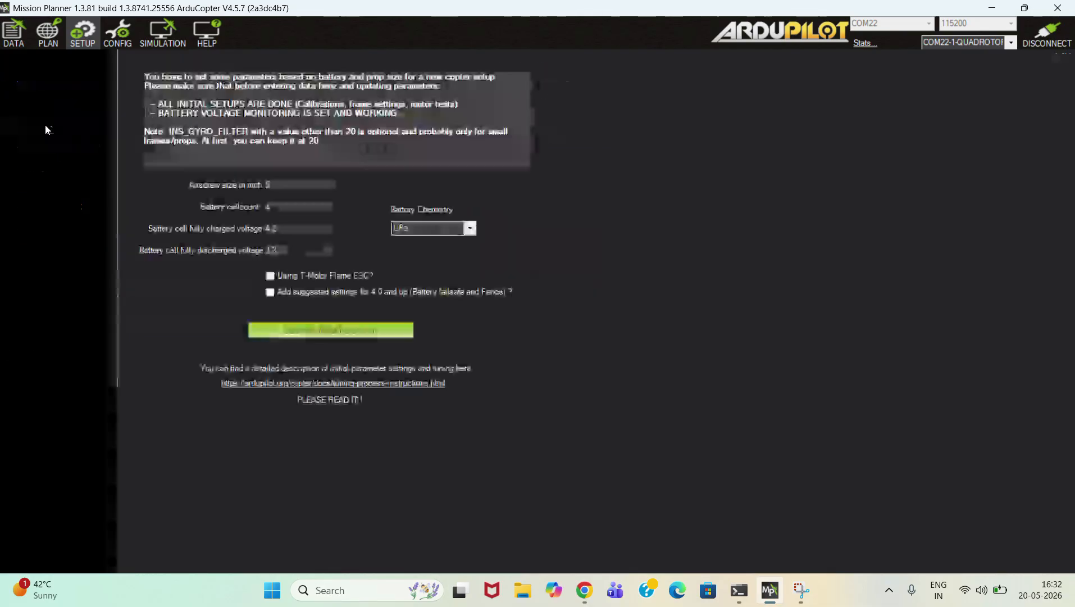
double_click(281, 186)
type("10")
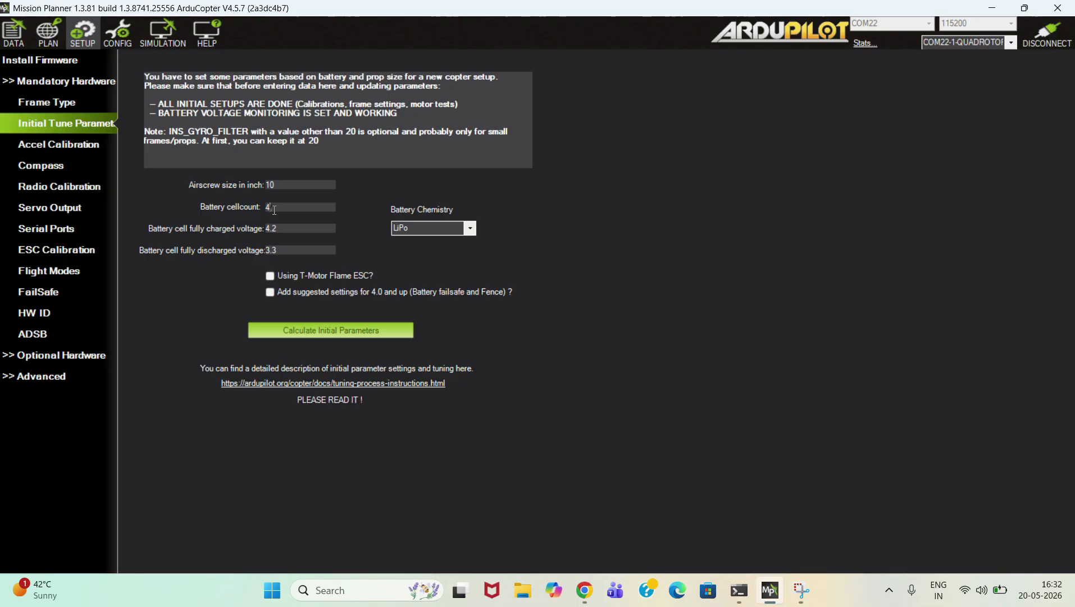
key("BackSpace")
type("6")
key("BackSpace")
type("4")
Step: Calculate the initial parameters for the 4-cell LiPo battery and write them all to the flight controller
left_click(323, 331)
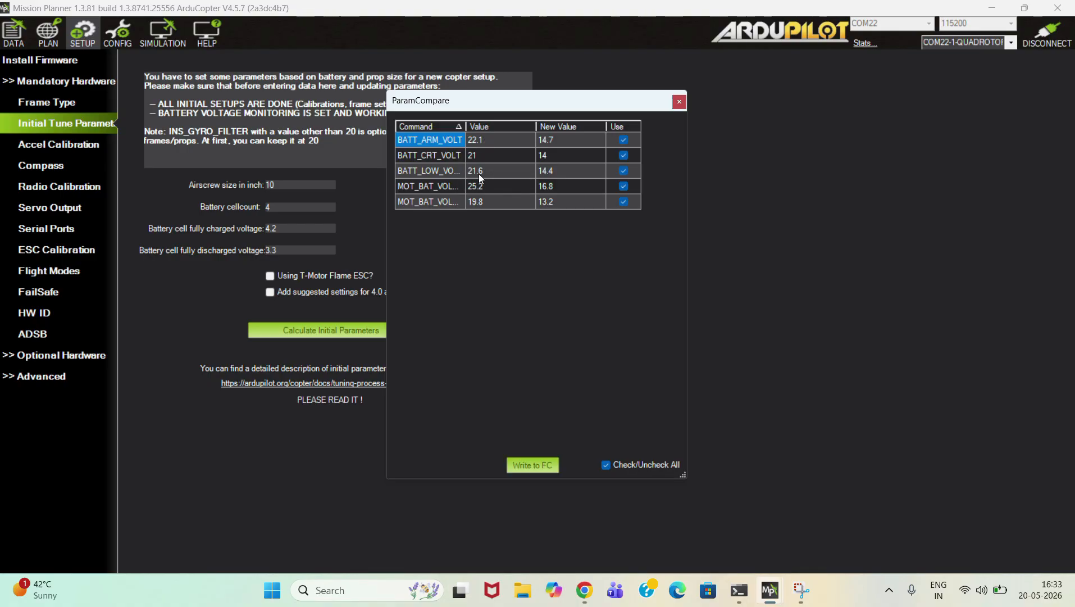
left_click(534, 467)
left_click(602, 341)
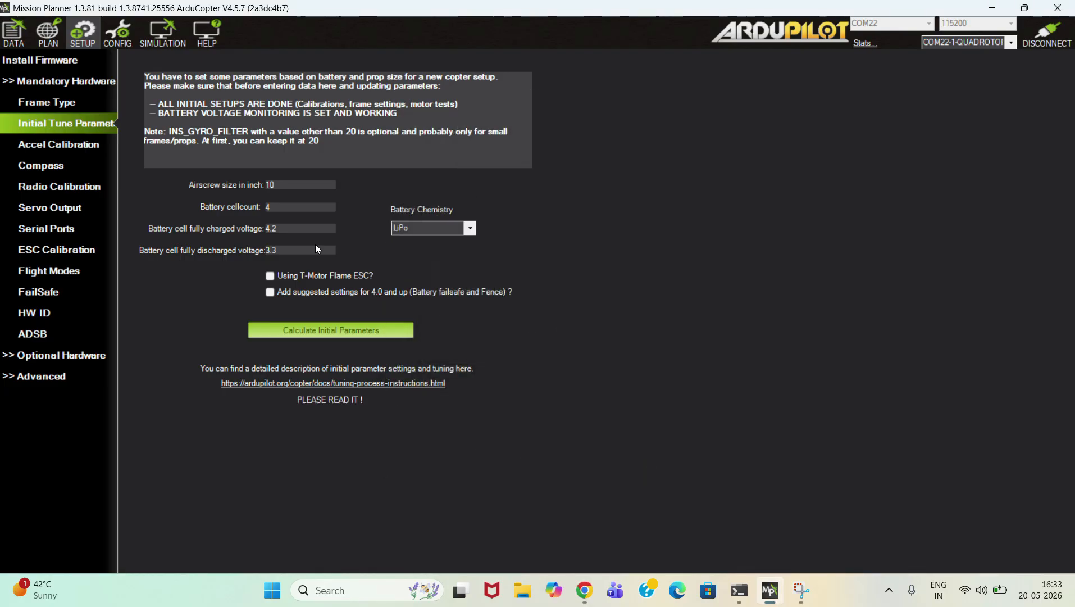
Step: Examine the Extended Tuning values and the low-battery voltage and action on the FailSafe page after the parameter write
left_click(119, 32)
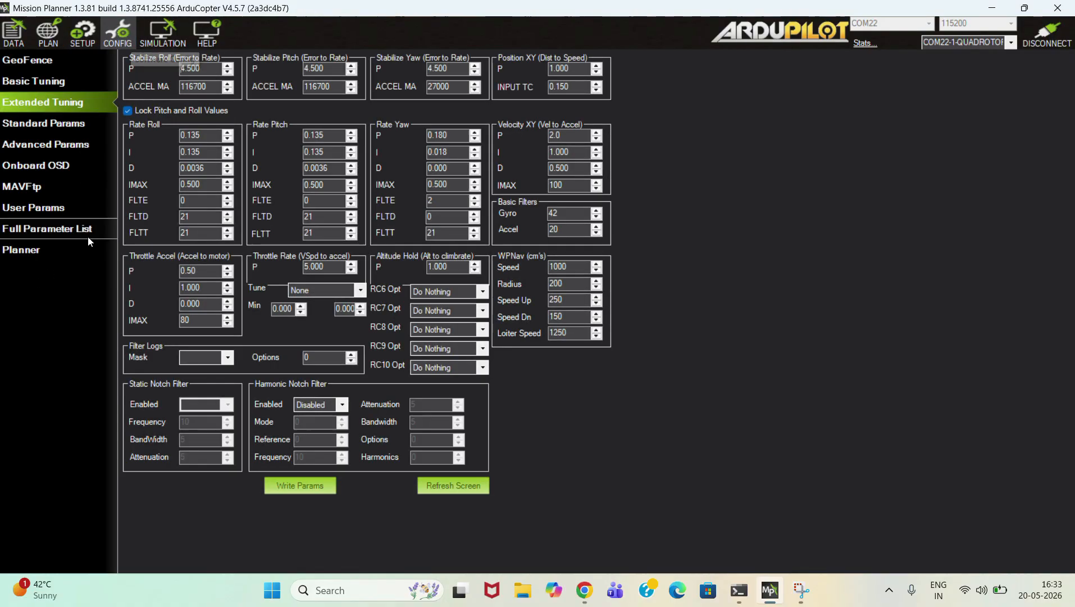
left_click(82, 29)
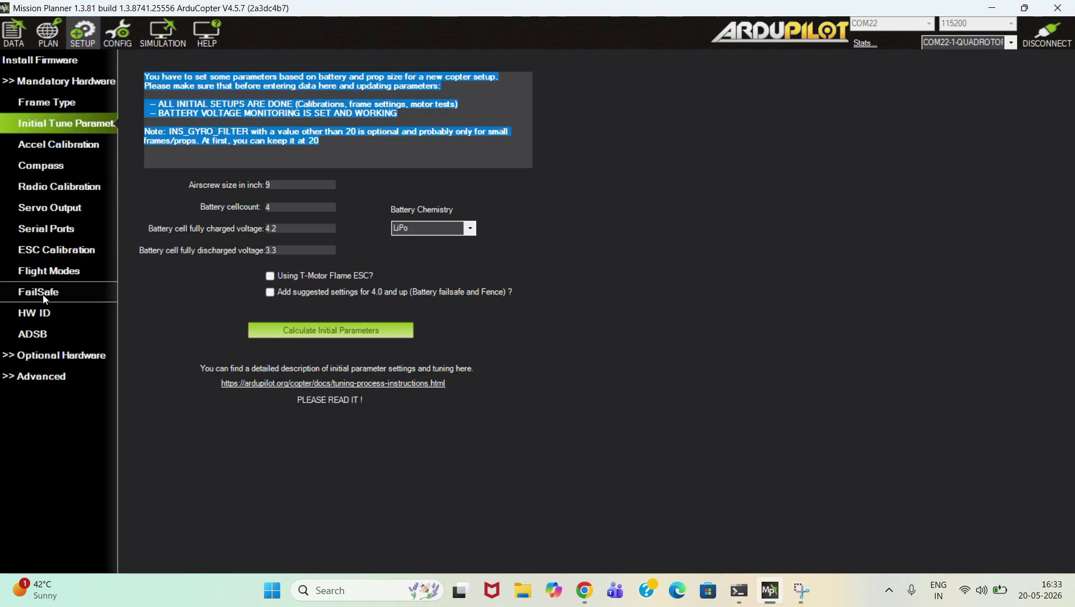
left_click(41, 291)
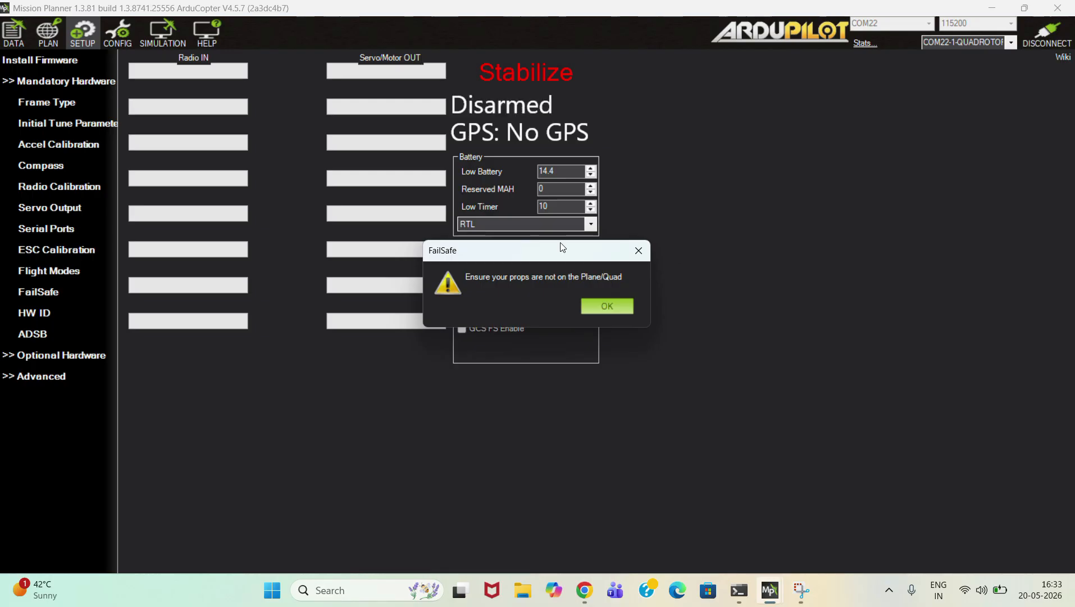
left_click(610, 308)
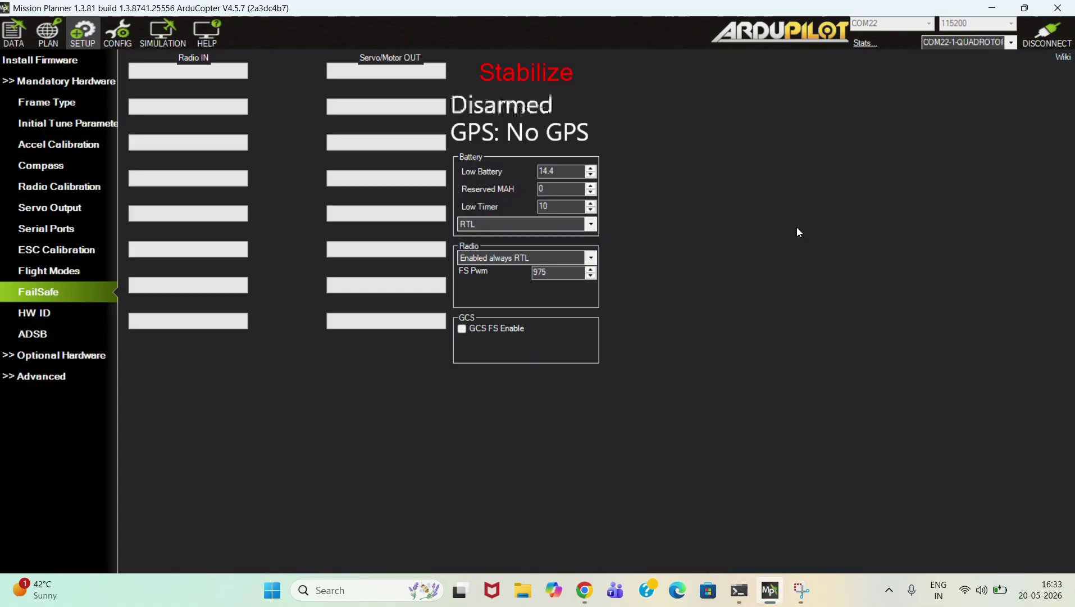
left_click(117, 32)
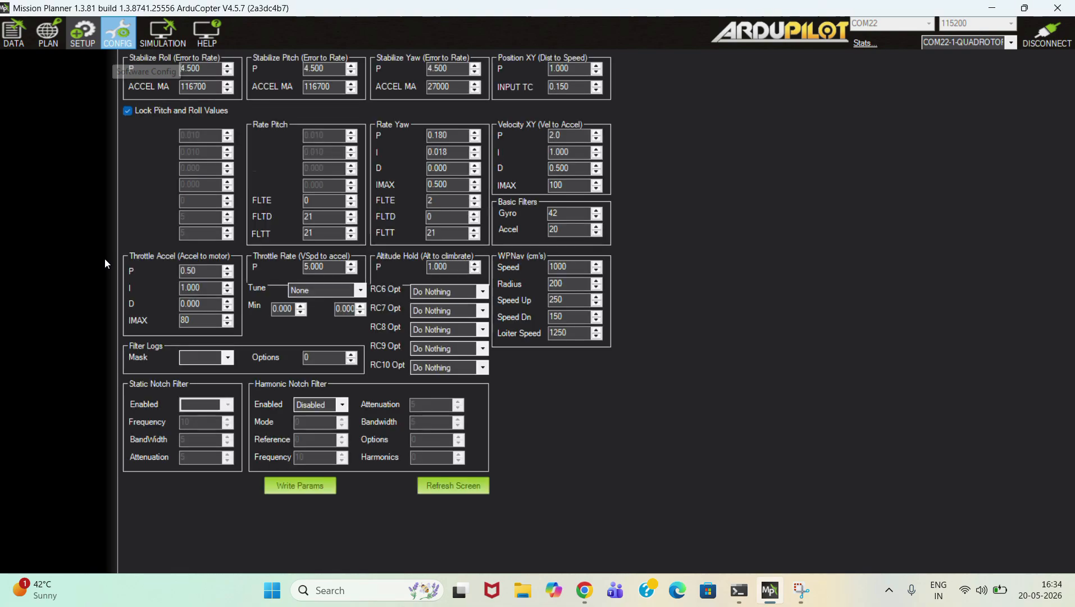
left_click(81, 39)
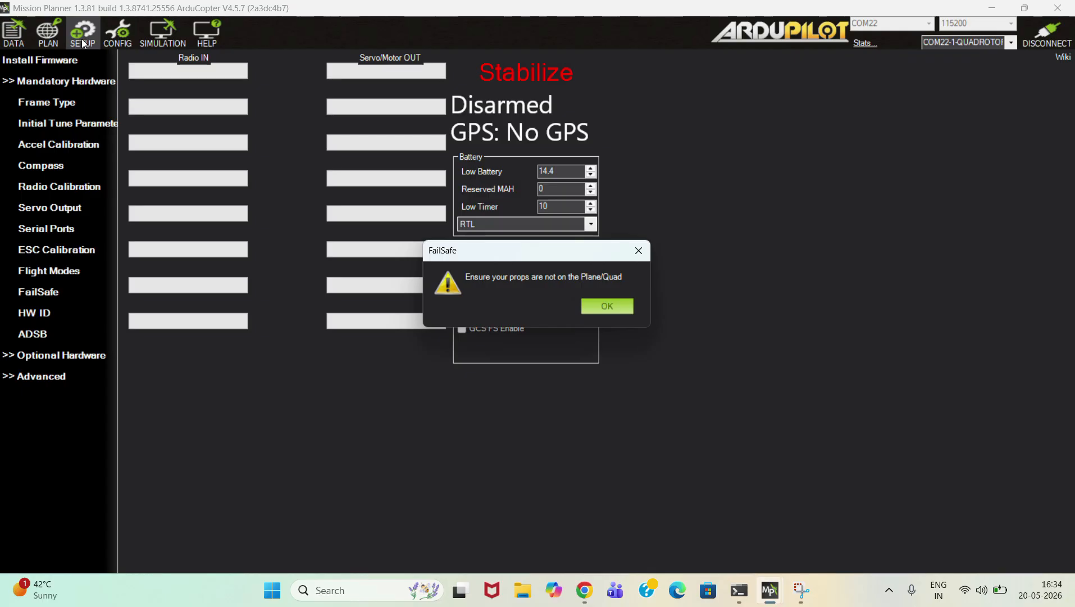
left_click(612, 304)
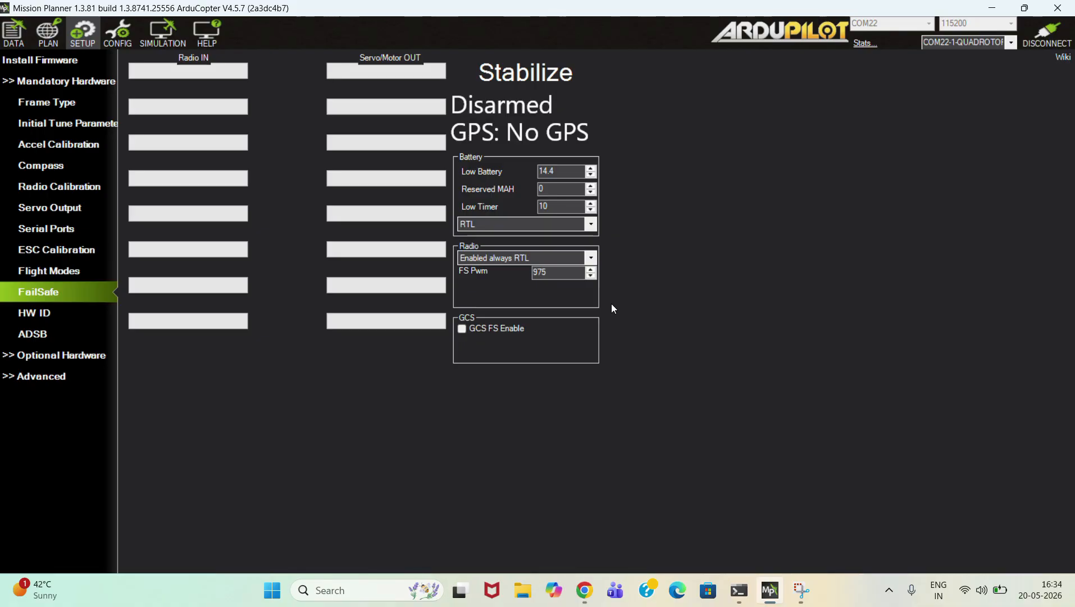
left_click(118, 33)
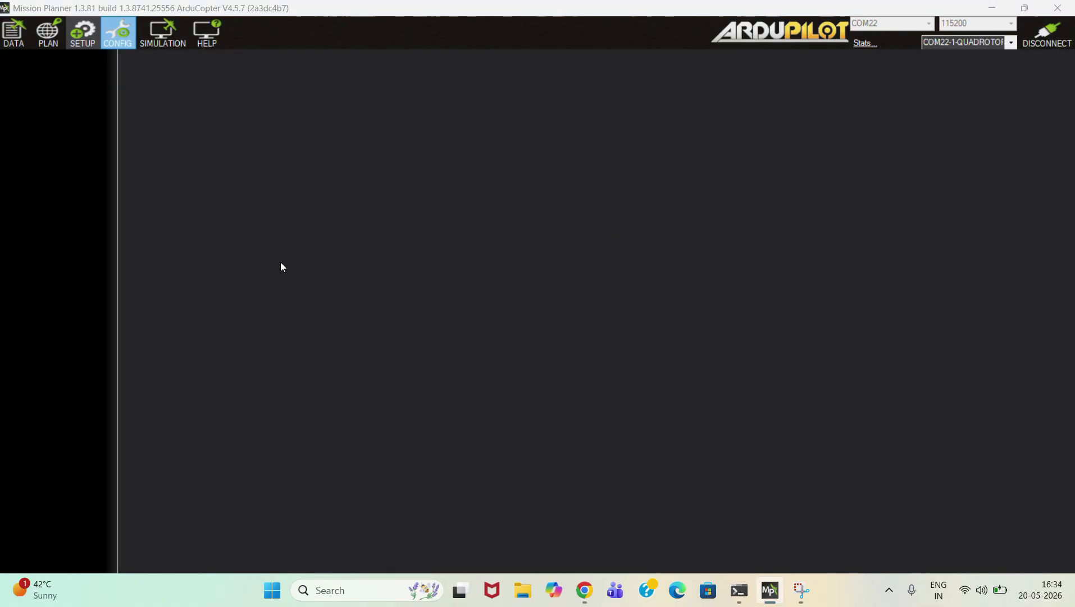